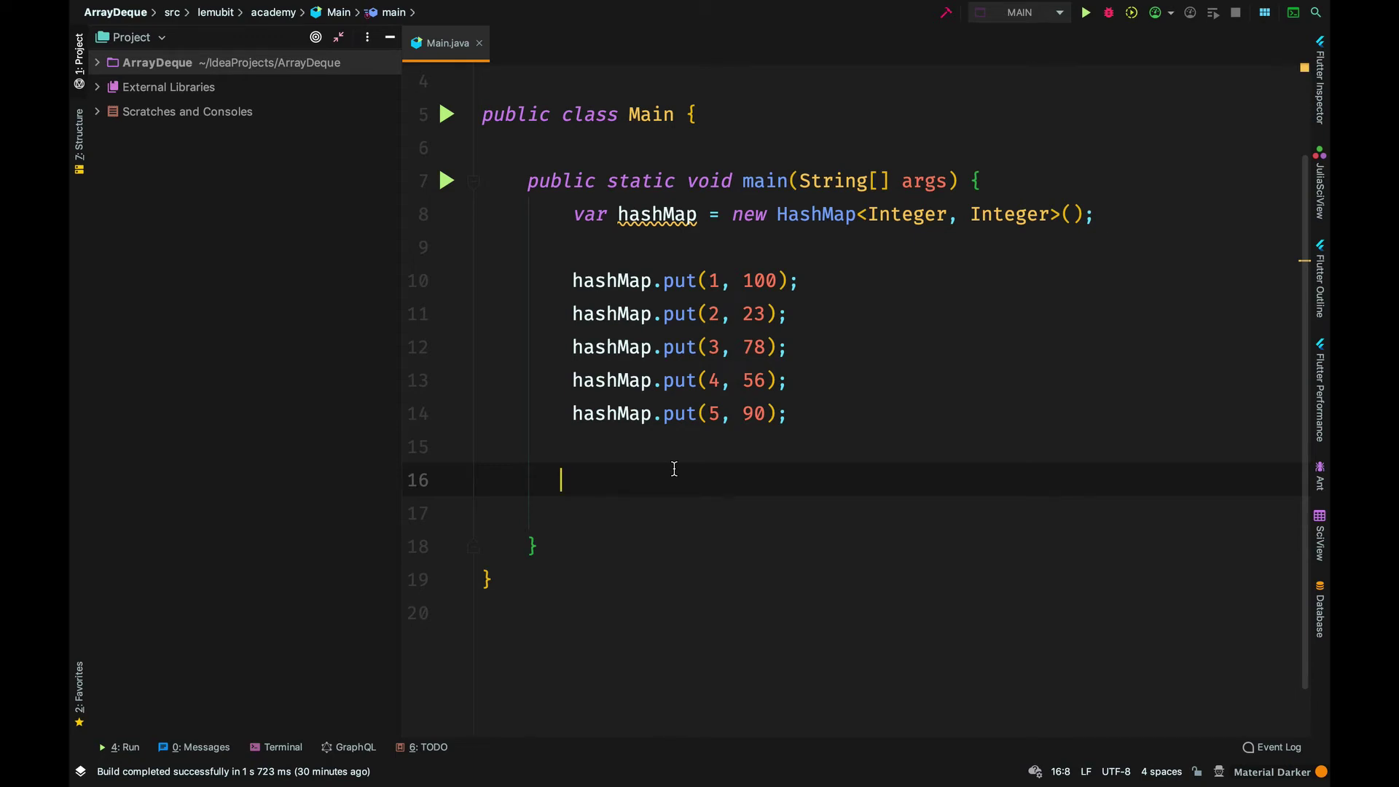
text(re)
- On line 16, declare var result = hashMap.remove(4, 56)
key(BackSpace)
key(BackSpace)
text(h)
key(Return)
text(hashMap.re)
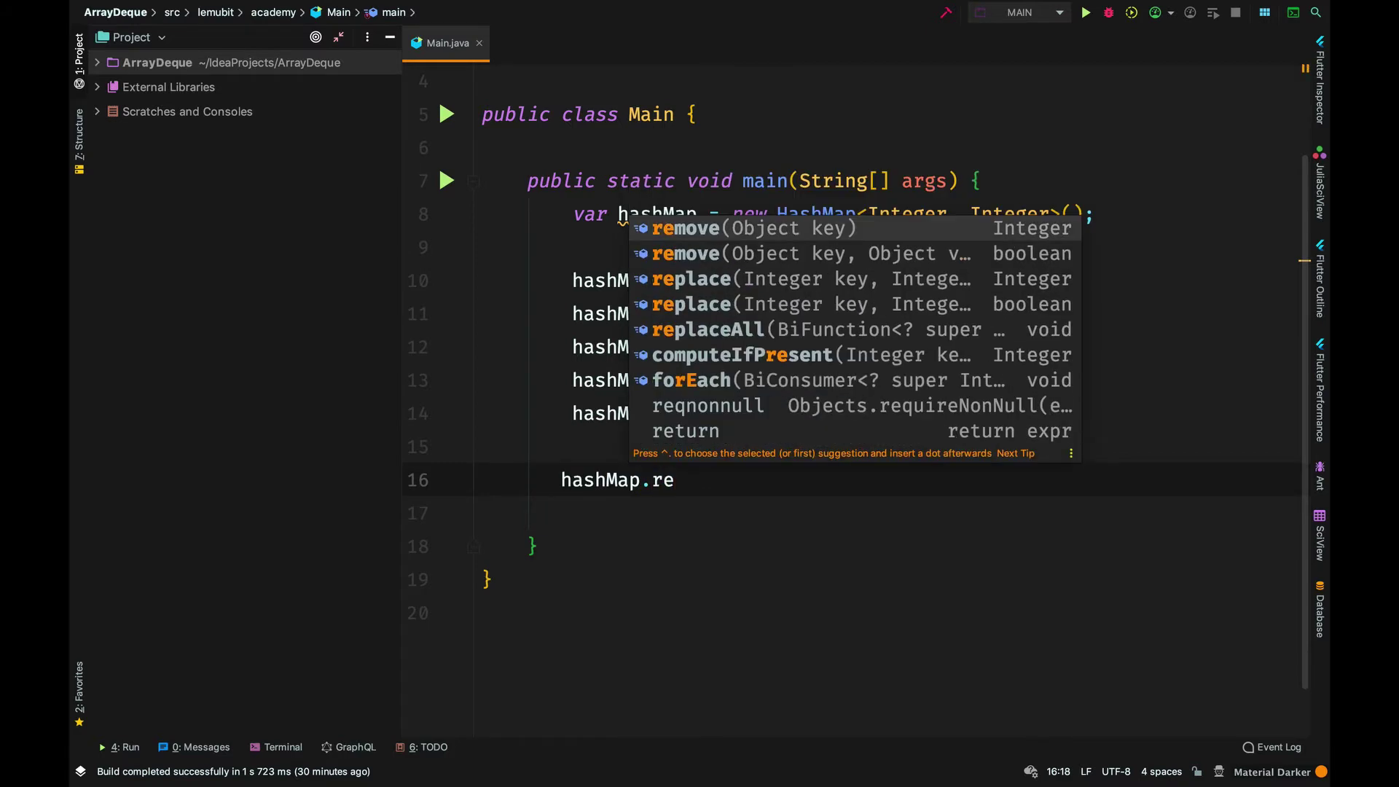
key(Return)
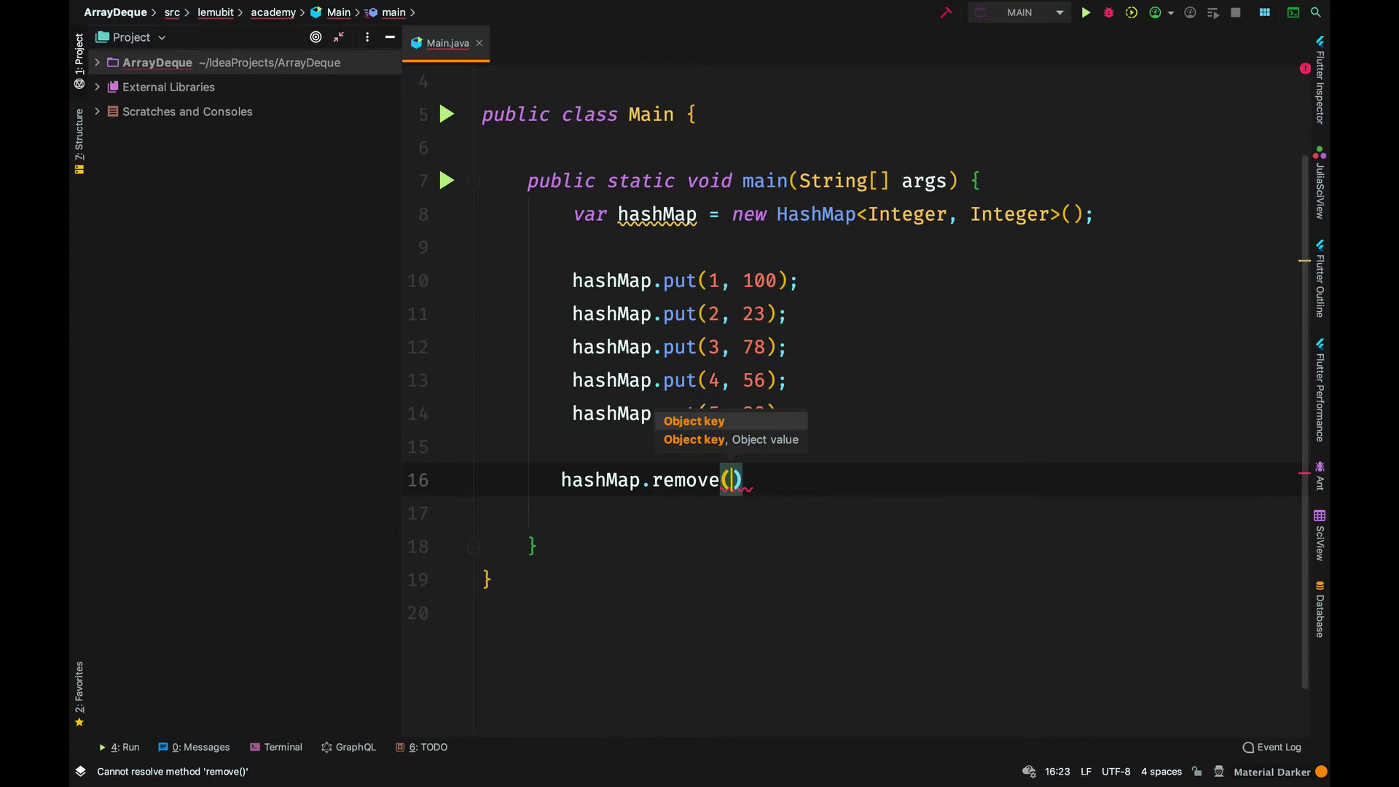
text(4, 56))
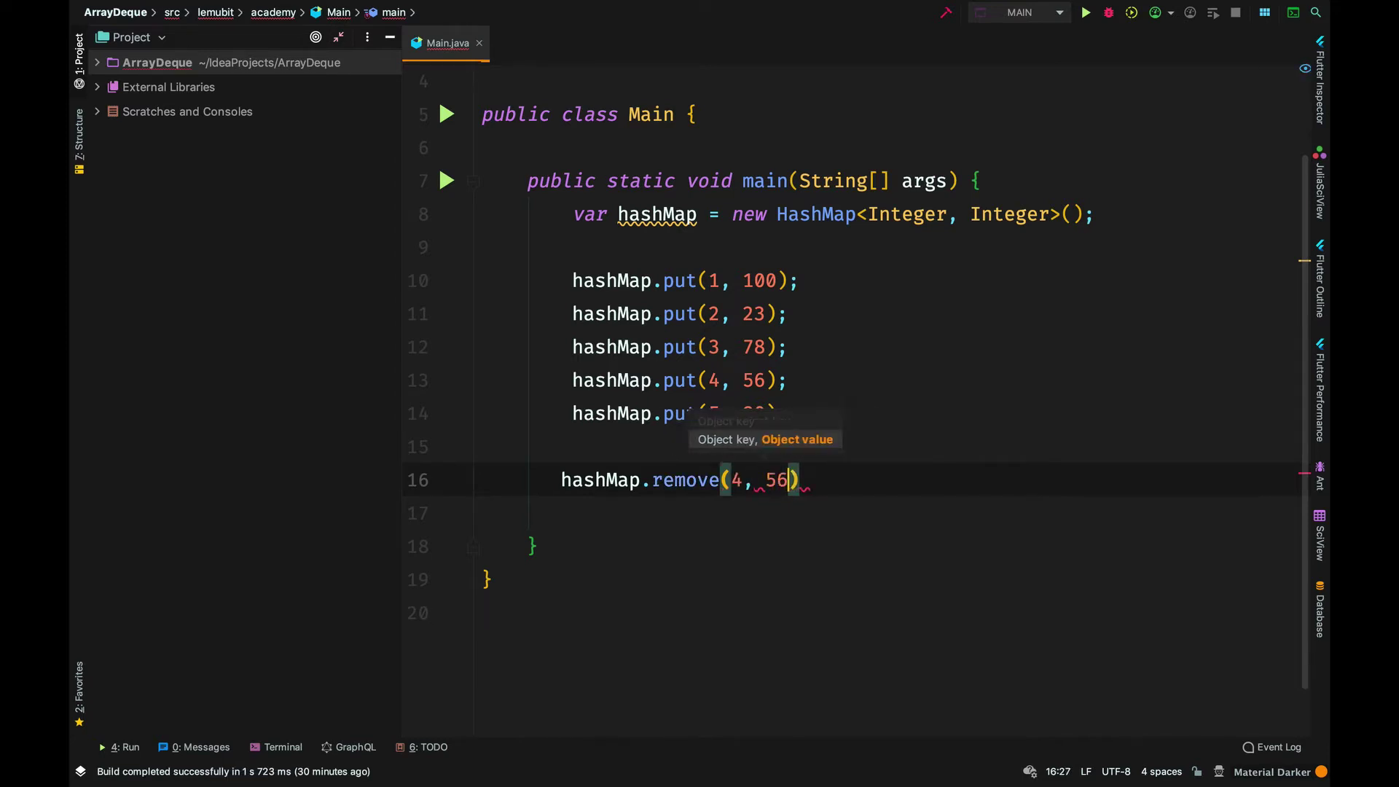
text(;)
click(551, 481)
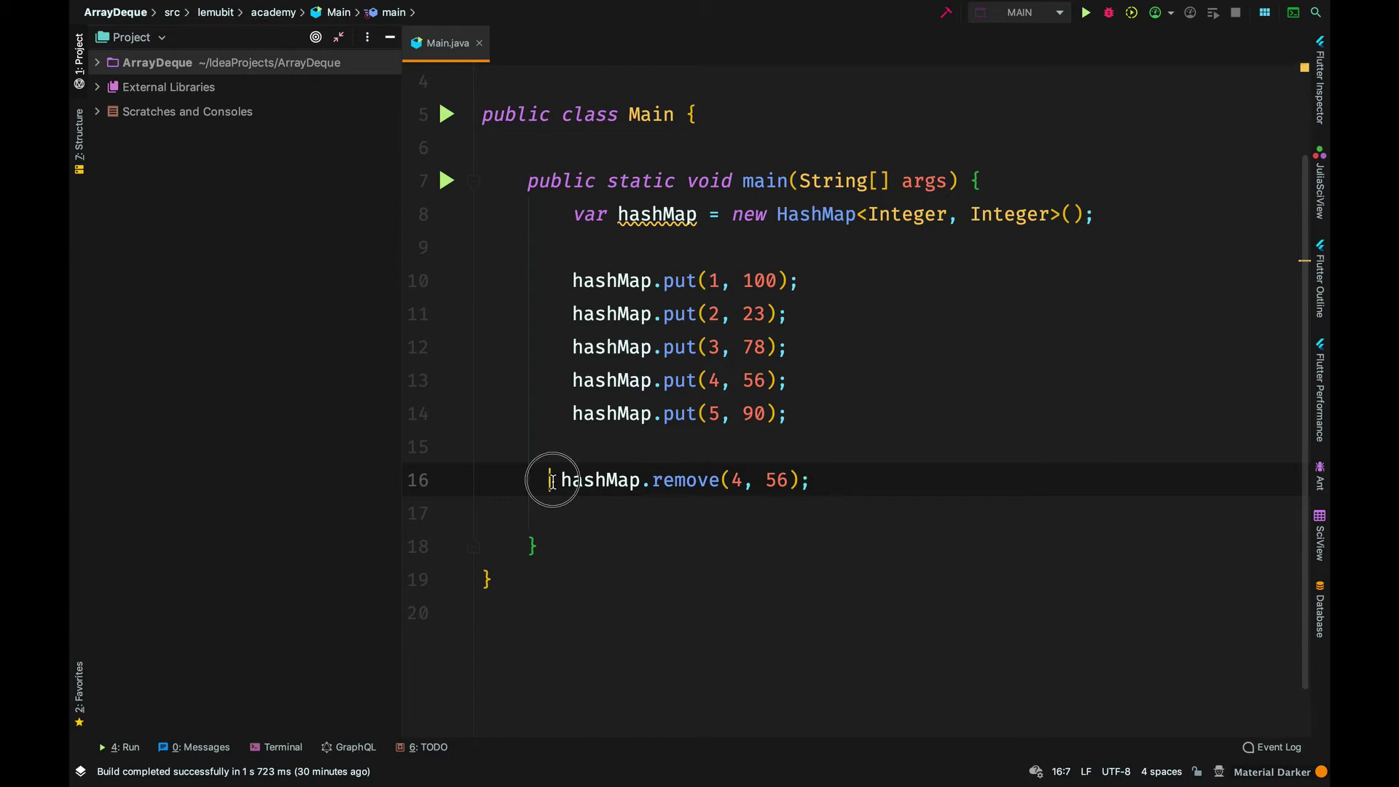
text(var re )
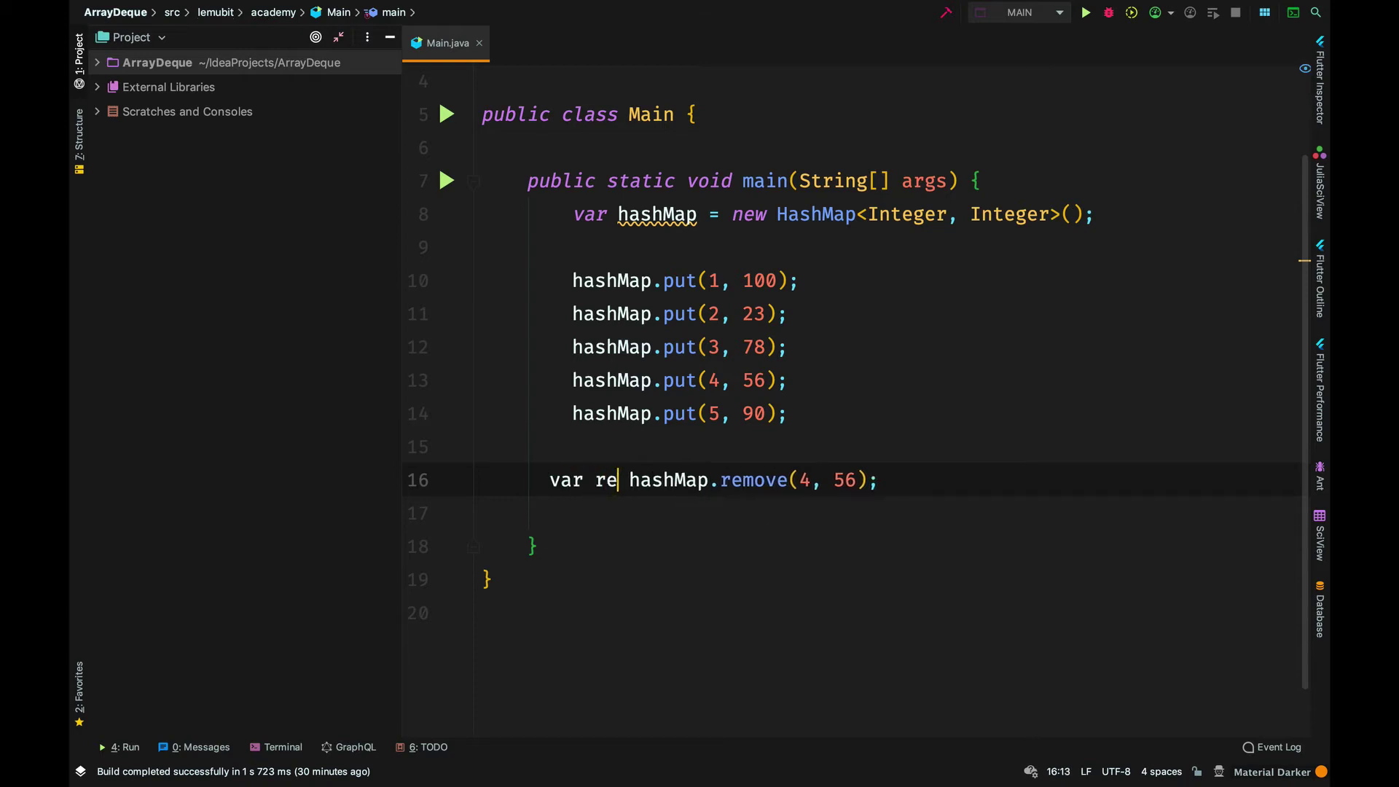
text(sult =)
key(super+alt+l)
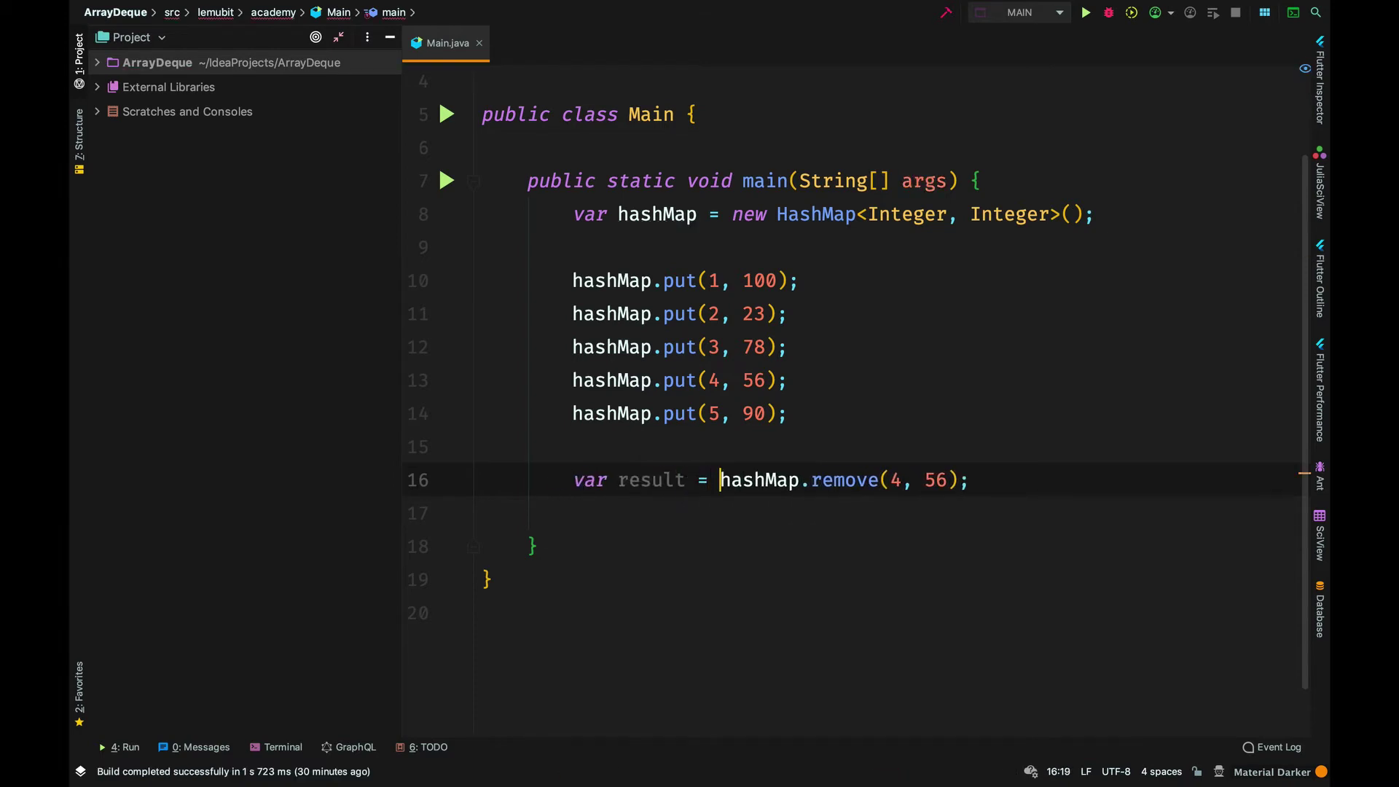
- Add System.out.println(result) below the remove call using the sout template
key(super+Right)
key(Return)
key(Return)
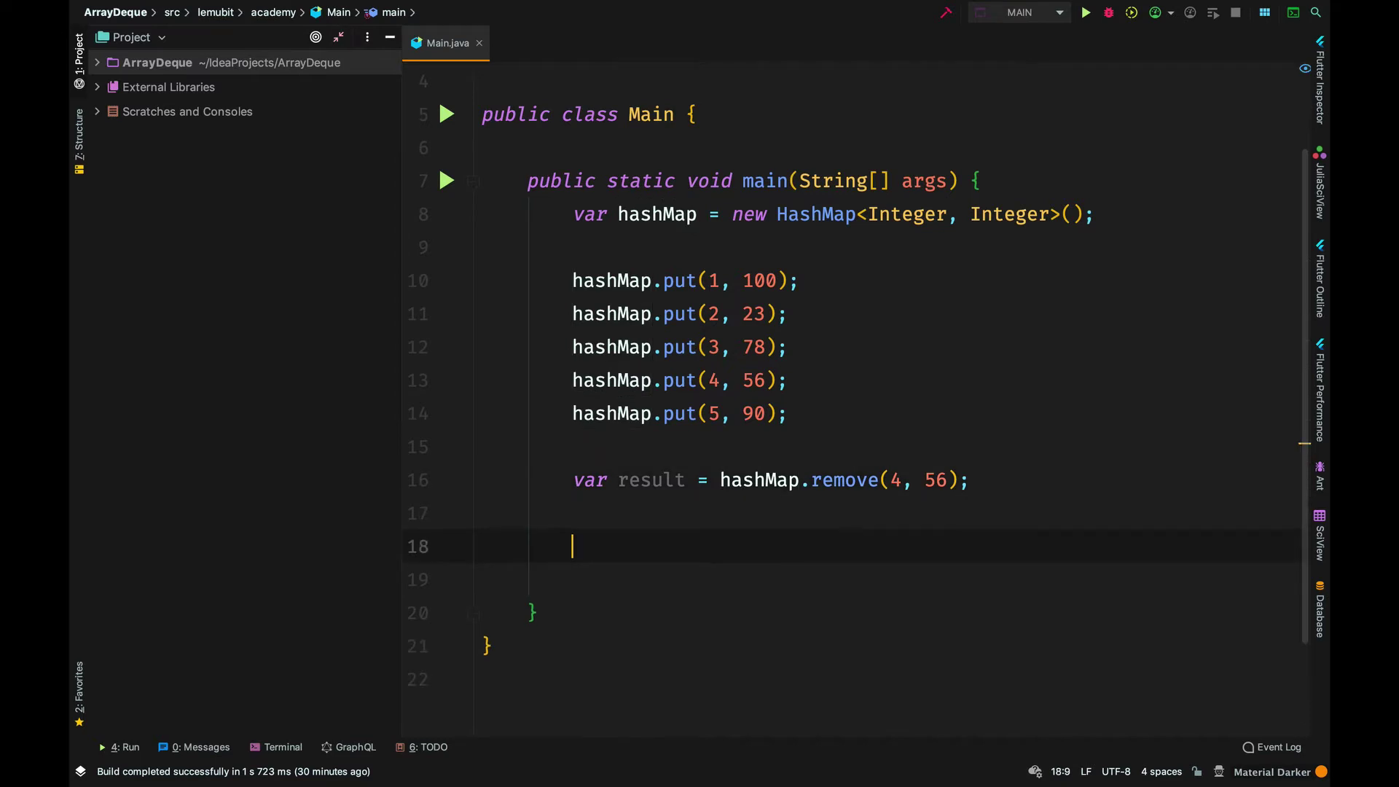
text(System.out)
key(Return)
text(re);)
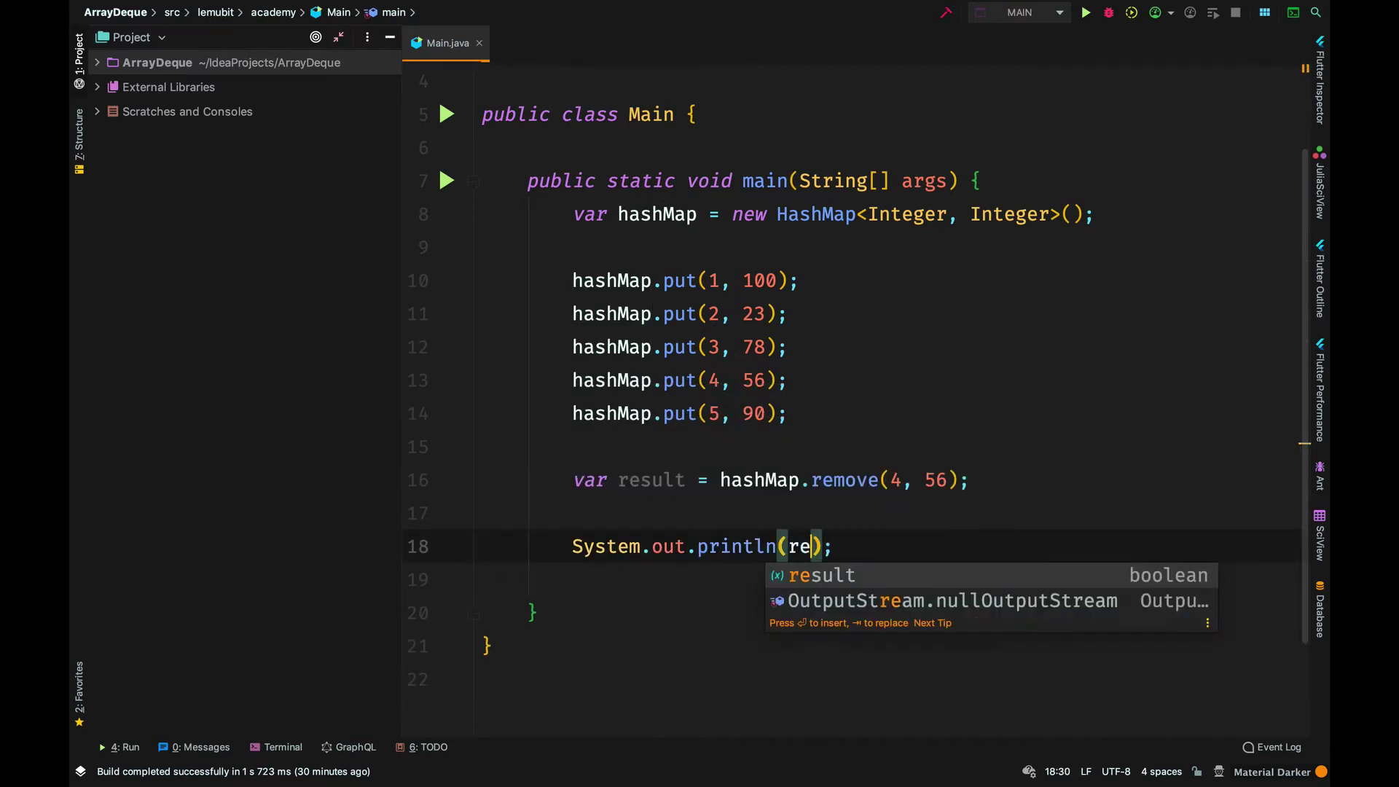
key(Return)
- Run Main so the console prints true and exits with code 0
click(991, 581)
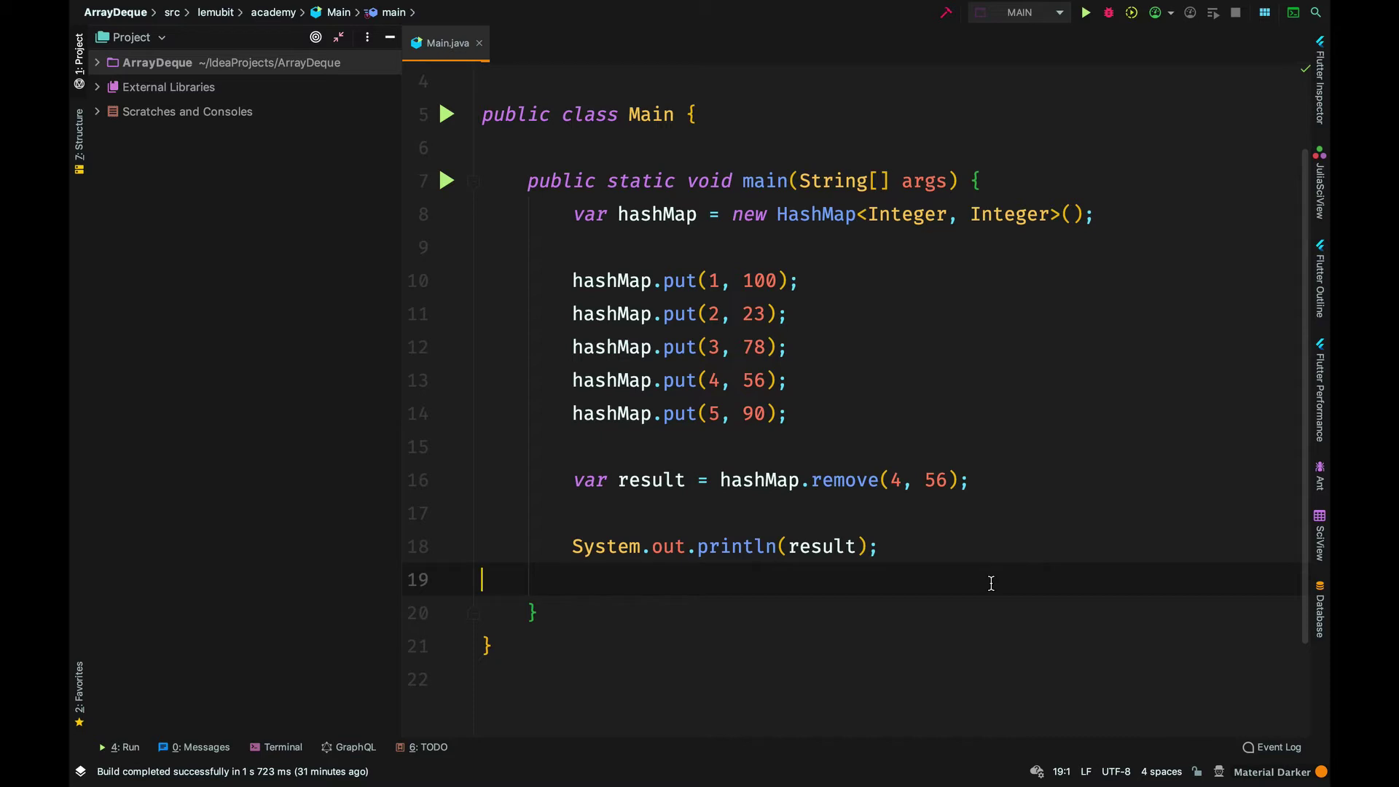
click(1087, 11)
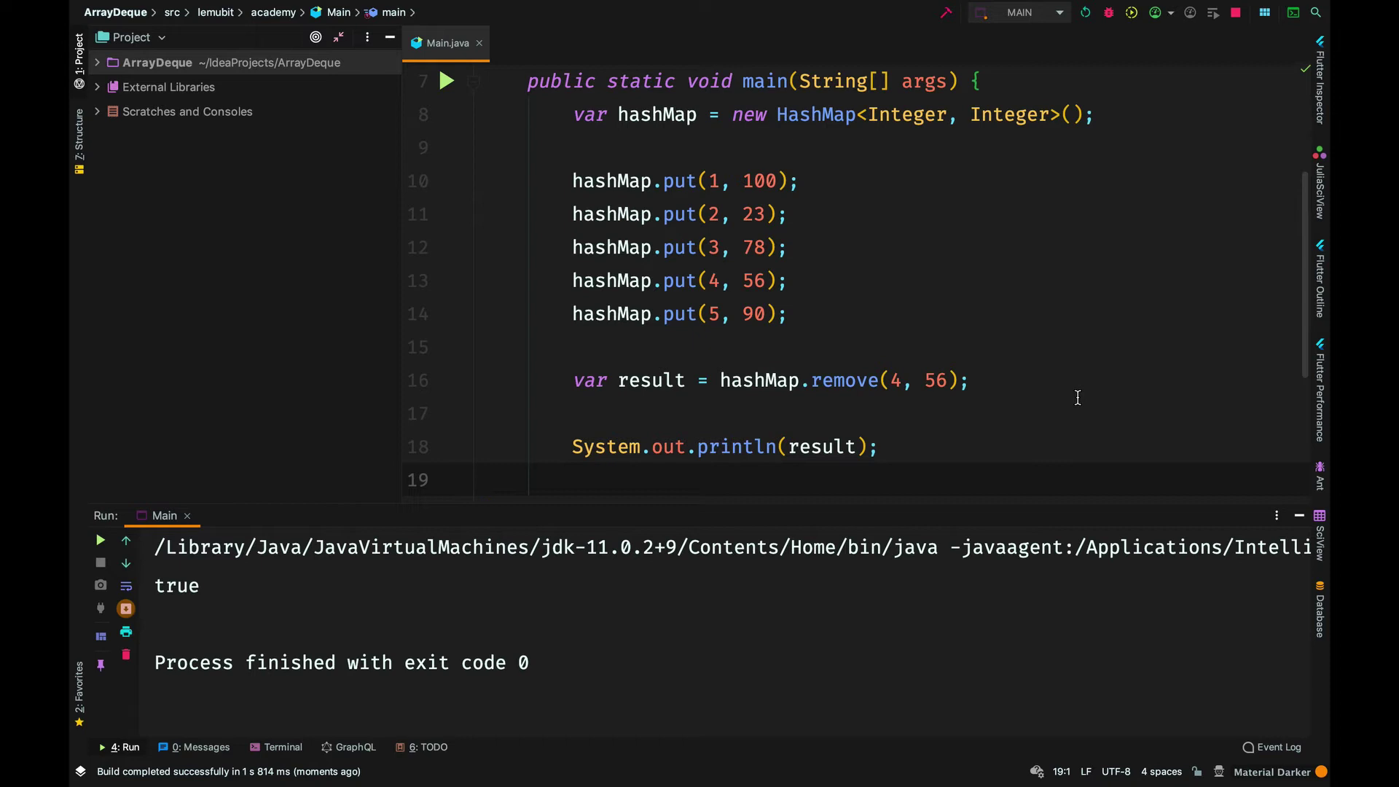
scroll(1077, 398, down, 1)
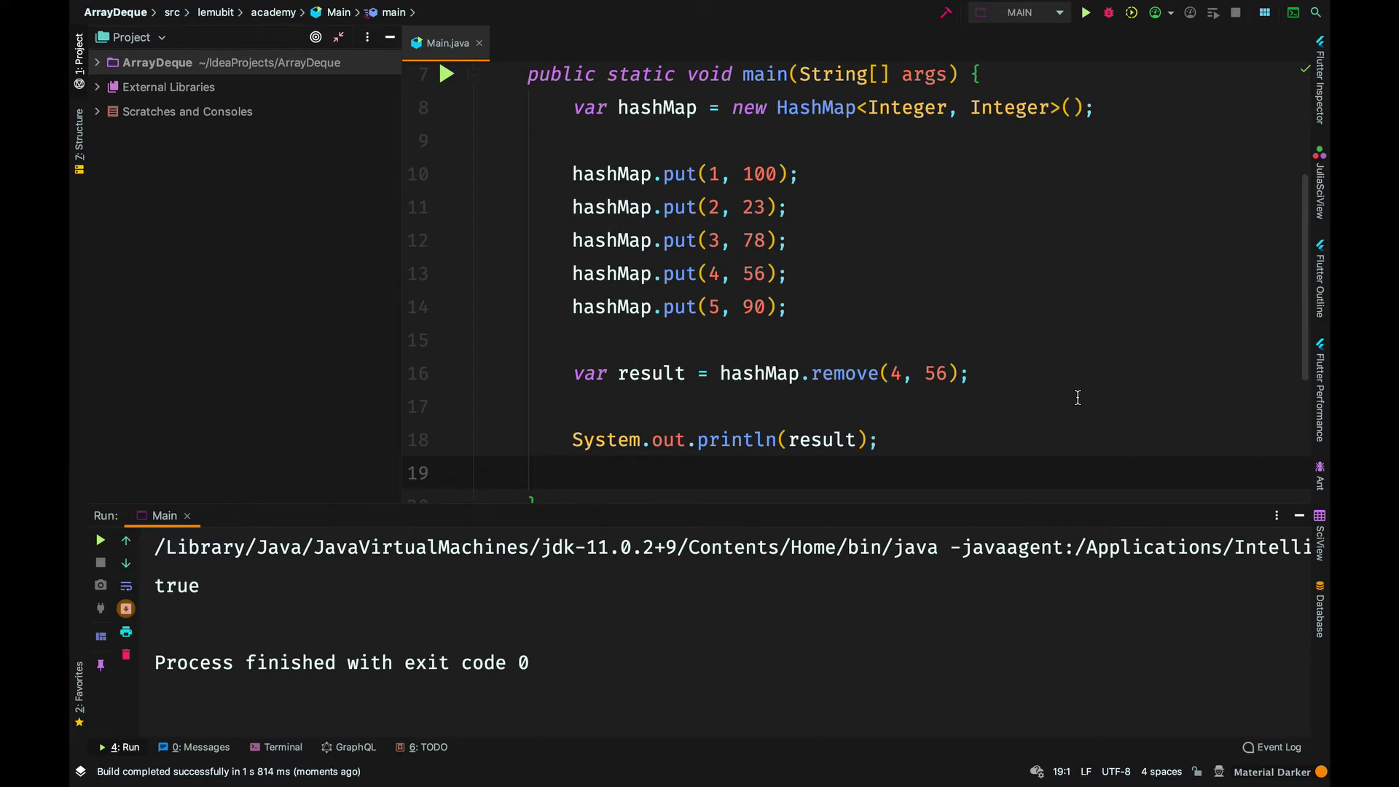
- Add System.out.println(hashMap) and rerun, printing true and {1=100, 2=23, 3=78, 5=90}
key(Return)
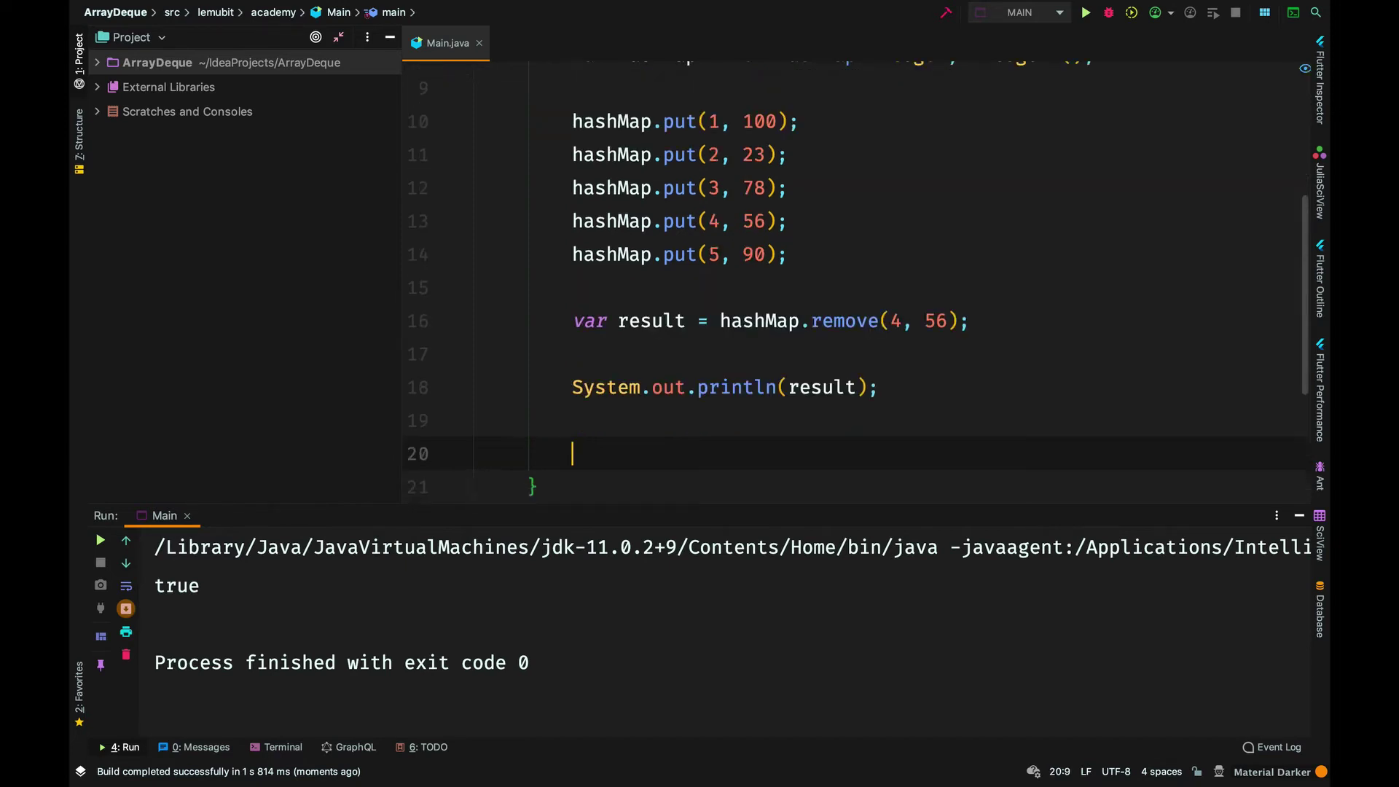
text(sout)
key(Return)
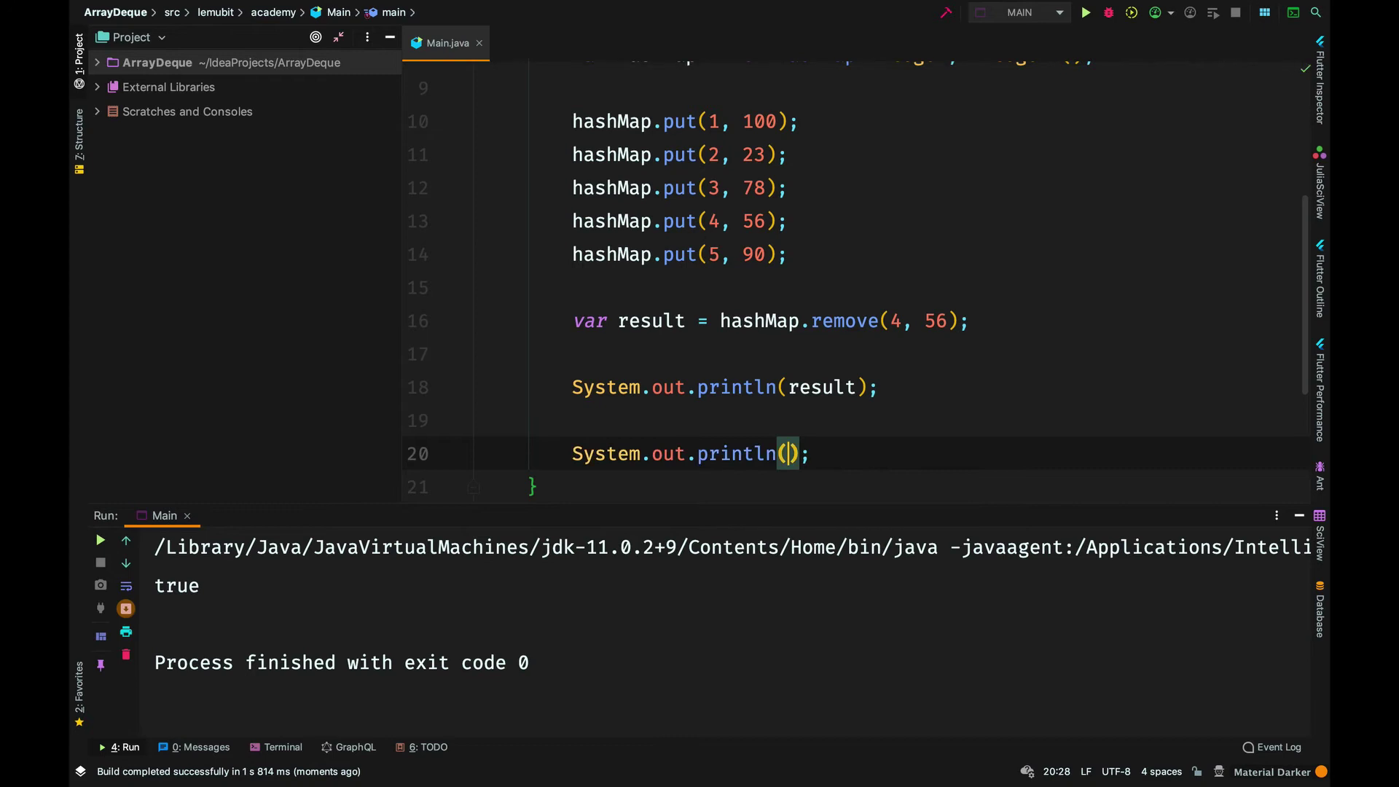
text(h)
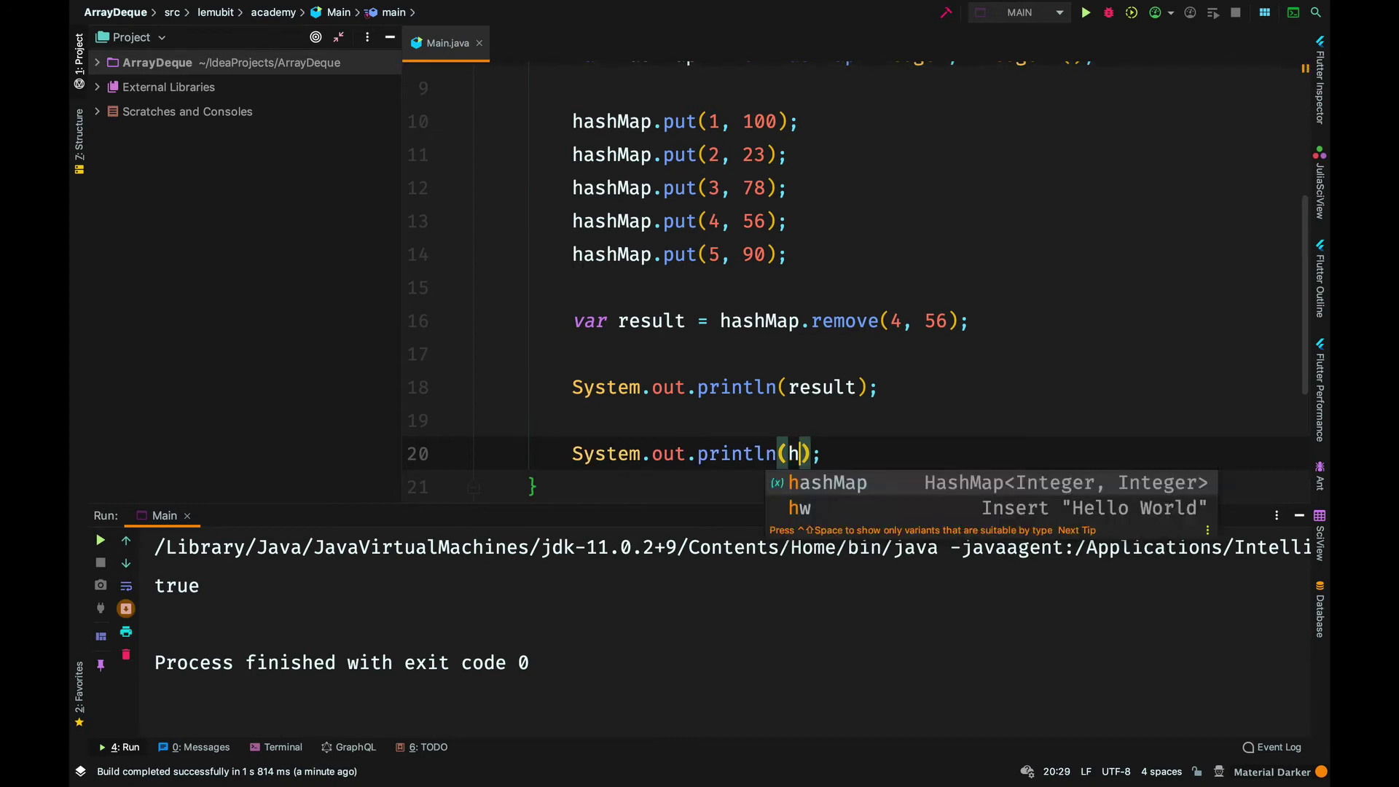
key(Return)
click(1065, 463)
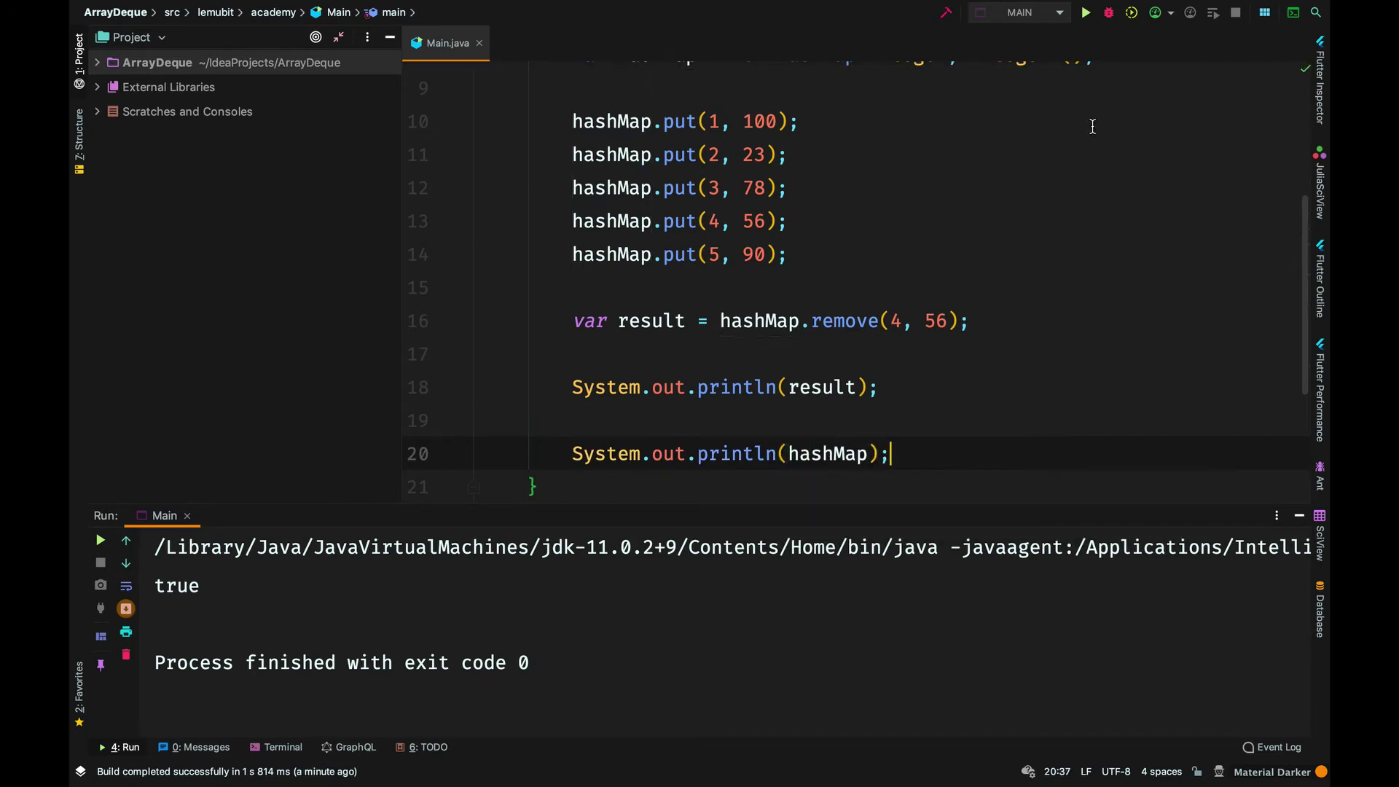
click(1086, 12)
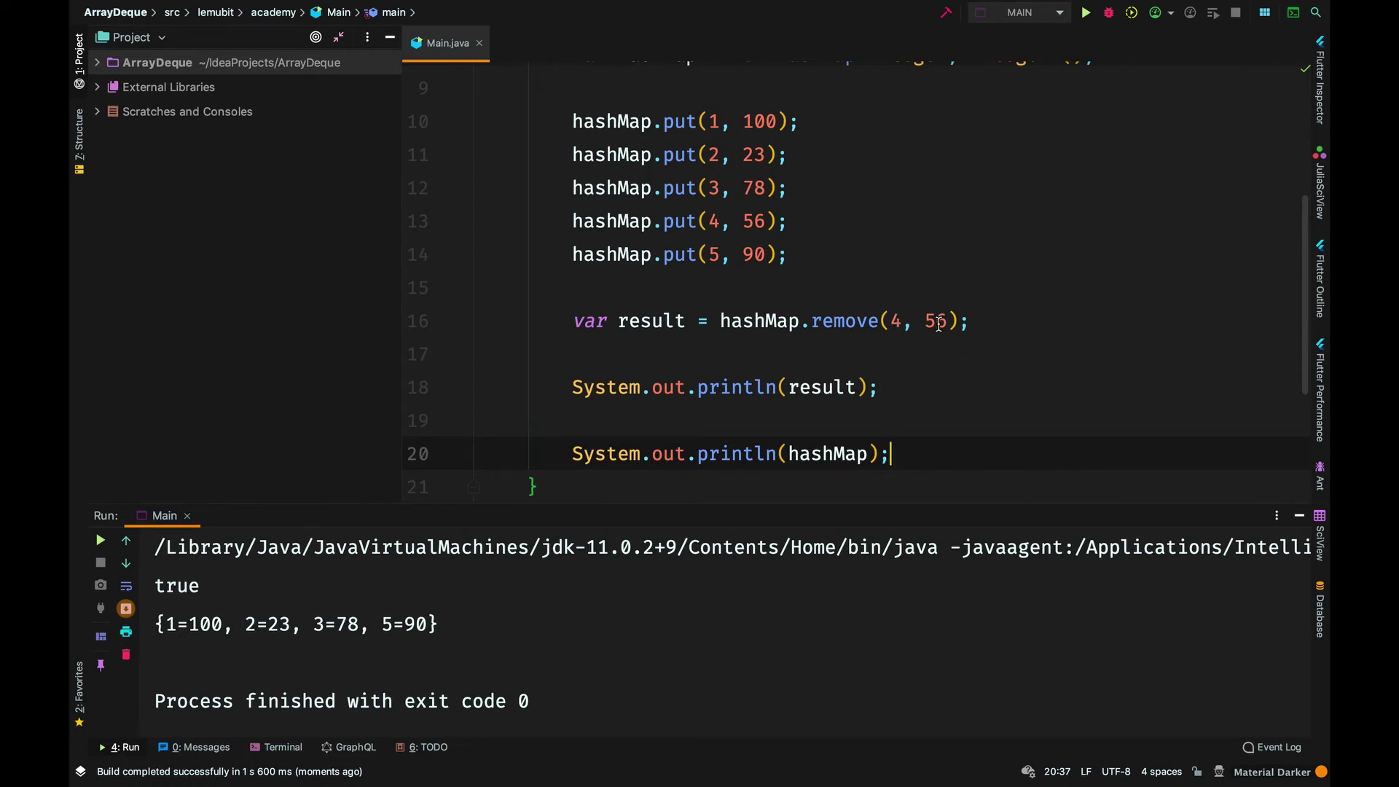
- Change the remove value from 56 to 50 and rerun, getting false and an unchanged map
click(947, 321)
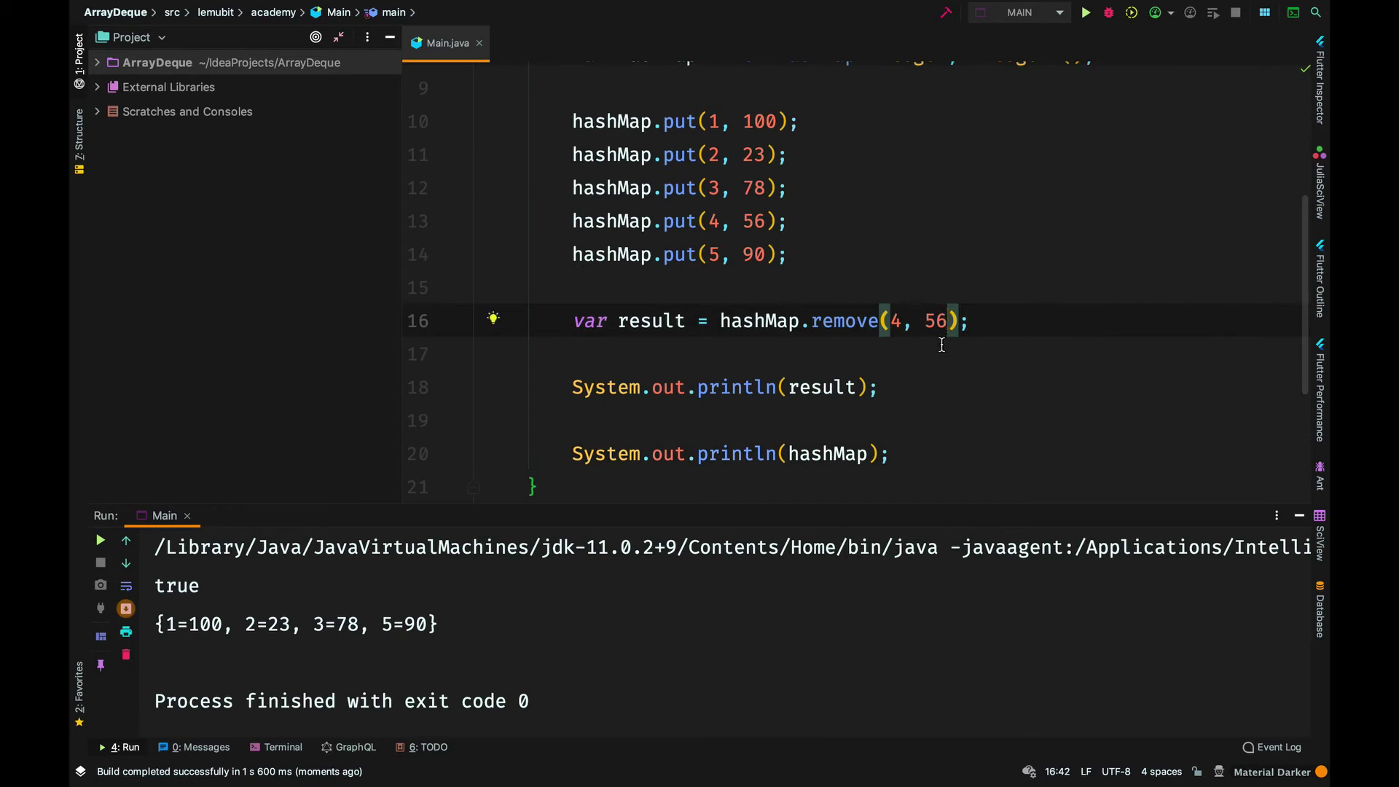
key(BackSpace)
text(0)
click(972, 358)
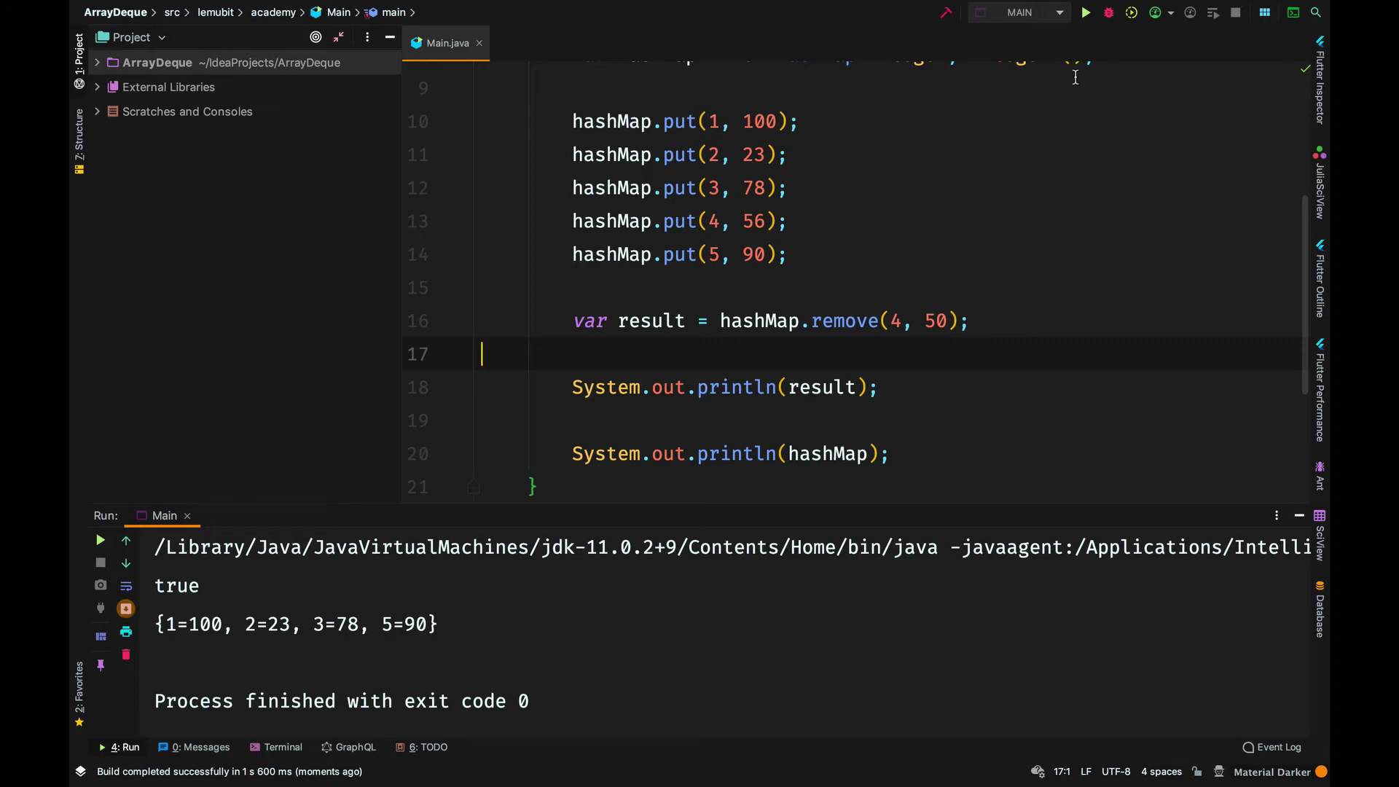
click(1086, 13)
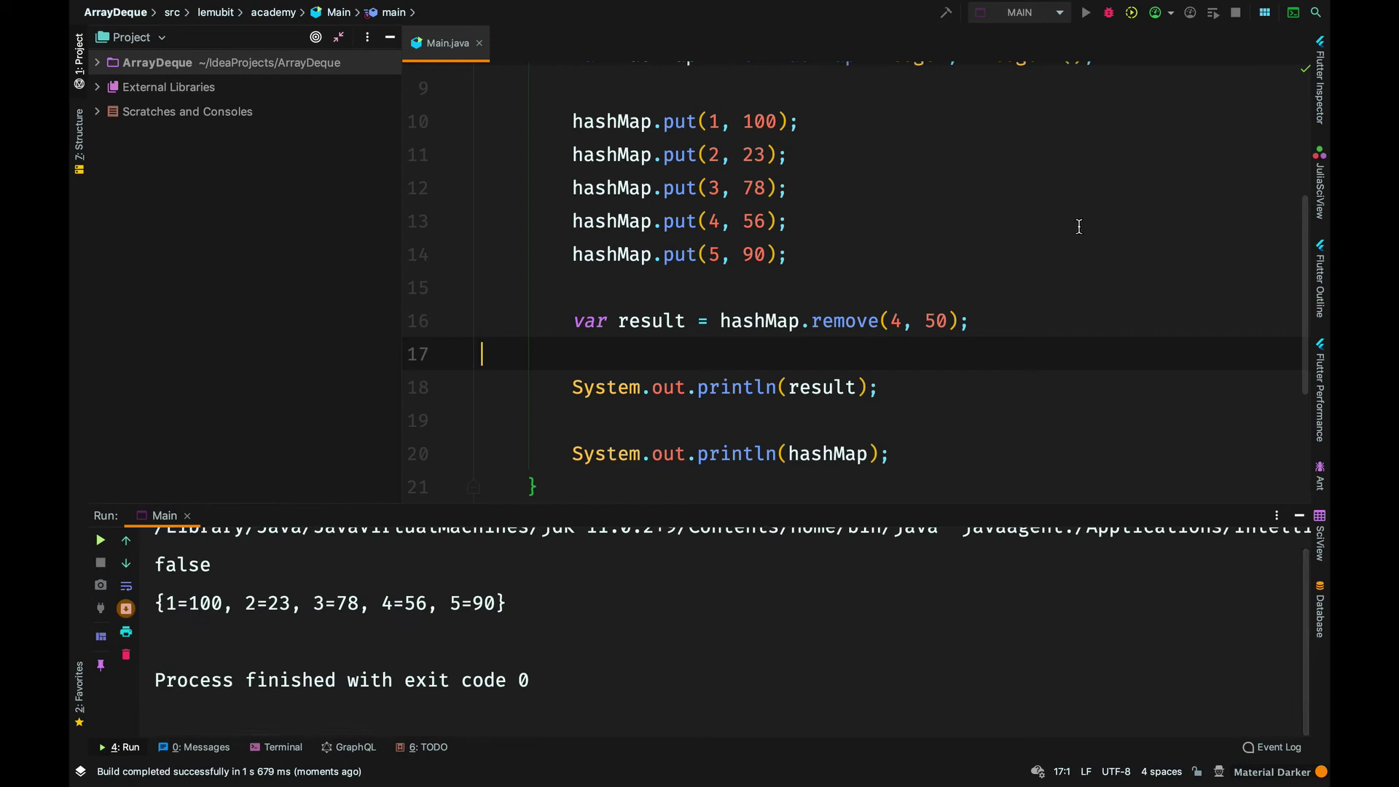
scroll(970, 584, up, 1)
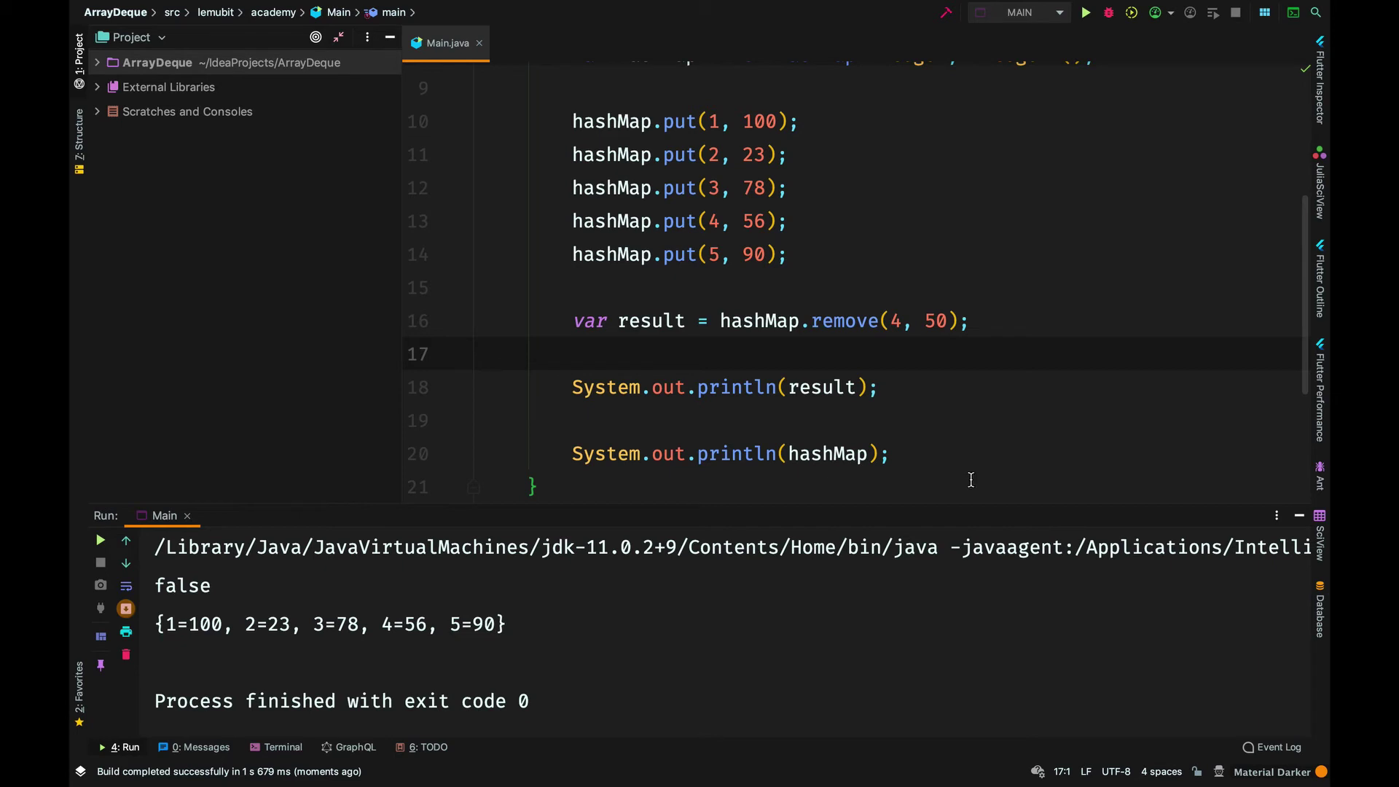
- Edit the call to remove(7, 56) and rerun, getting false with all five entries intact
click(947, 320)
key(BackSpace)
text(6)
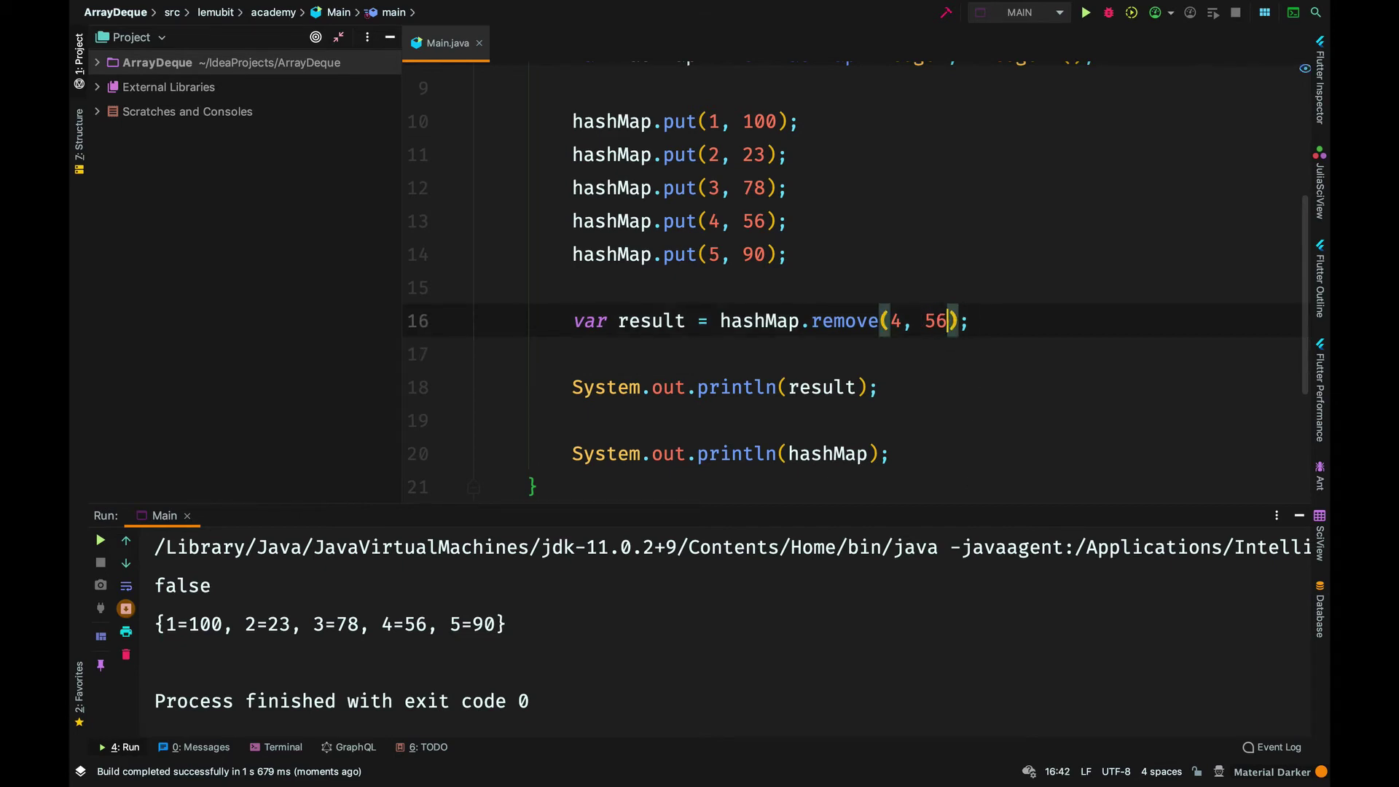
click(899, 320)
key(BackSpace)
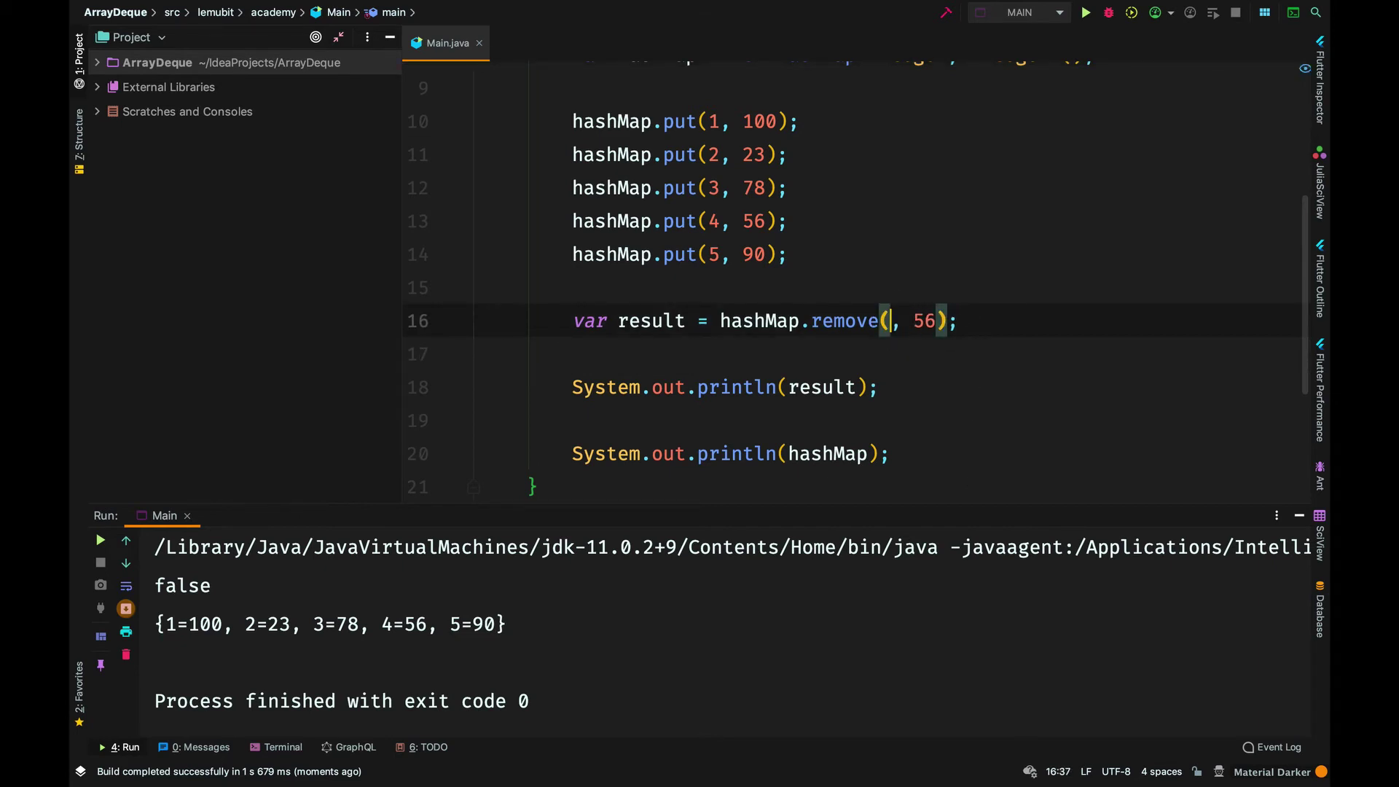
text(7)
click(852, 370)
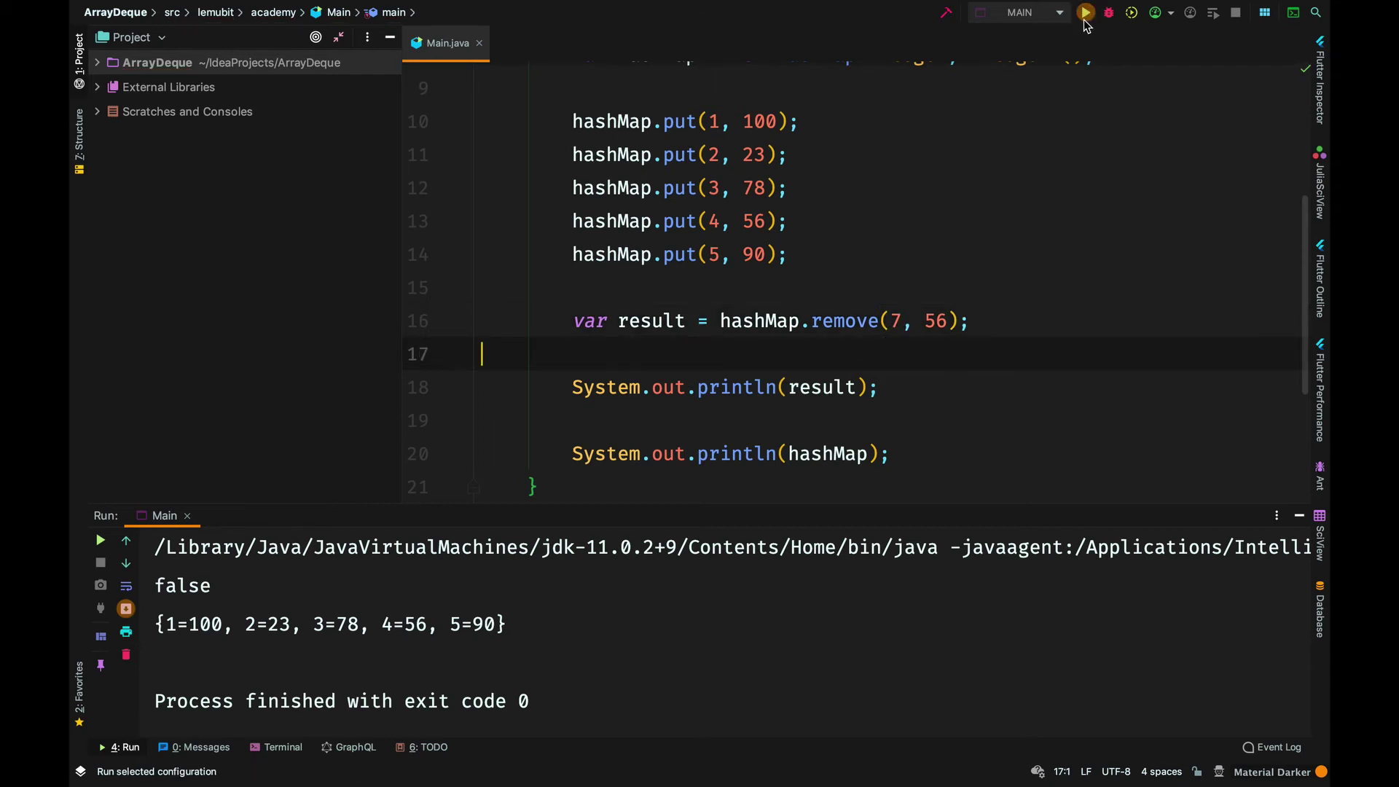
click(1086, 12)
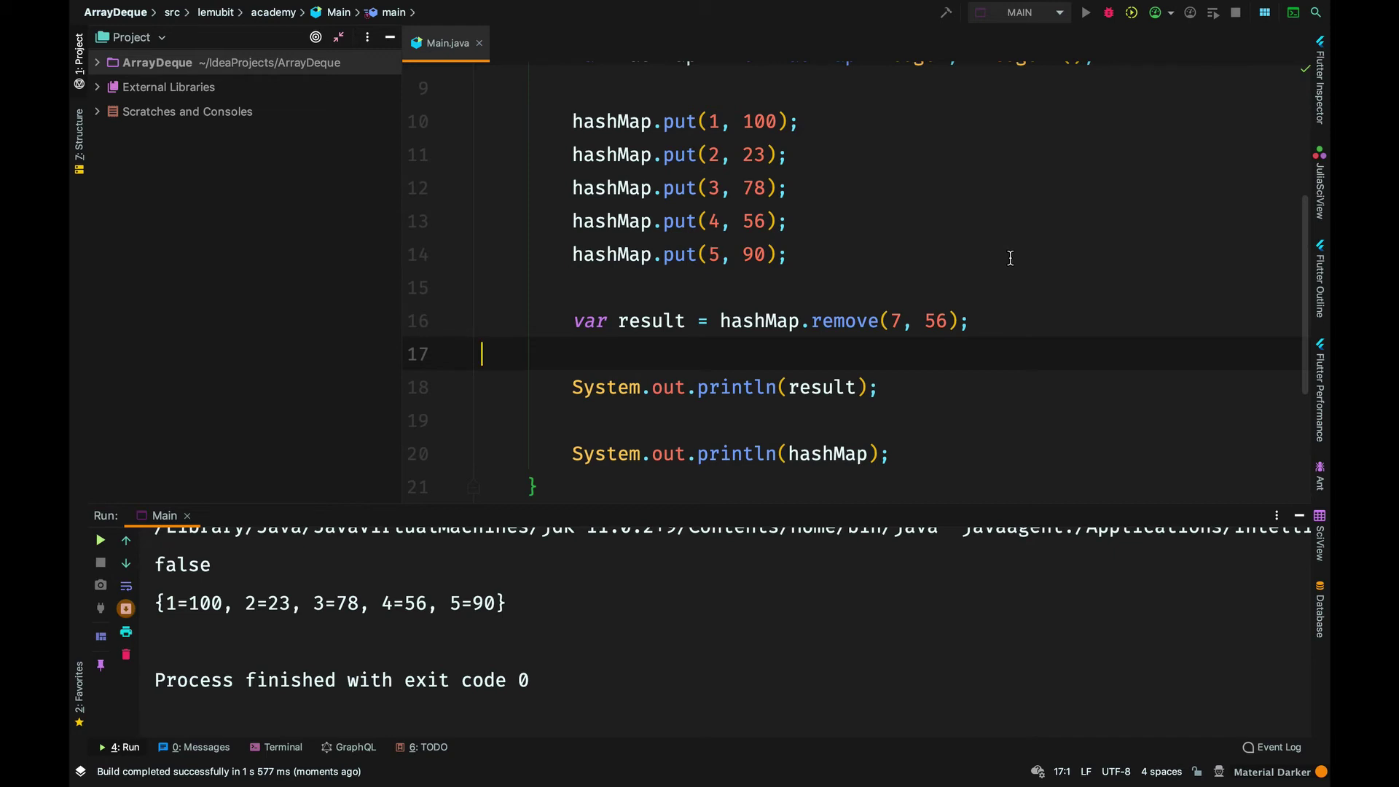
- Replace the removal lines with hashMap.replace(4, 40) and System.out.println(hashMap)
key(super+z)
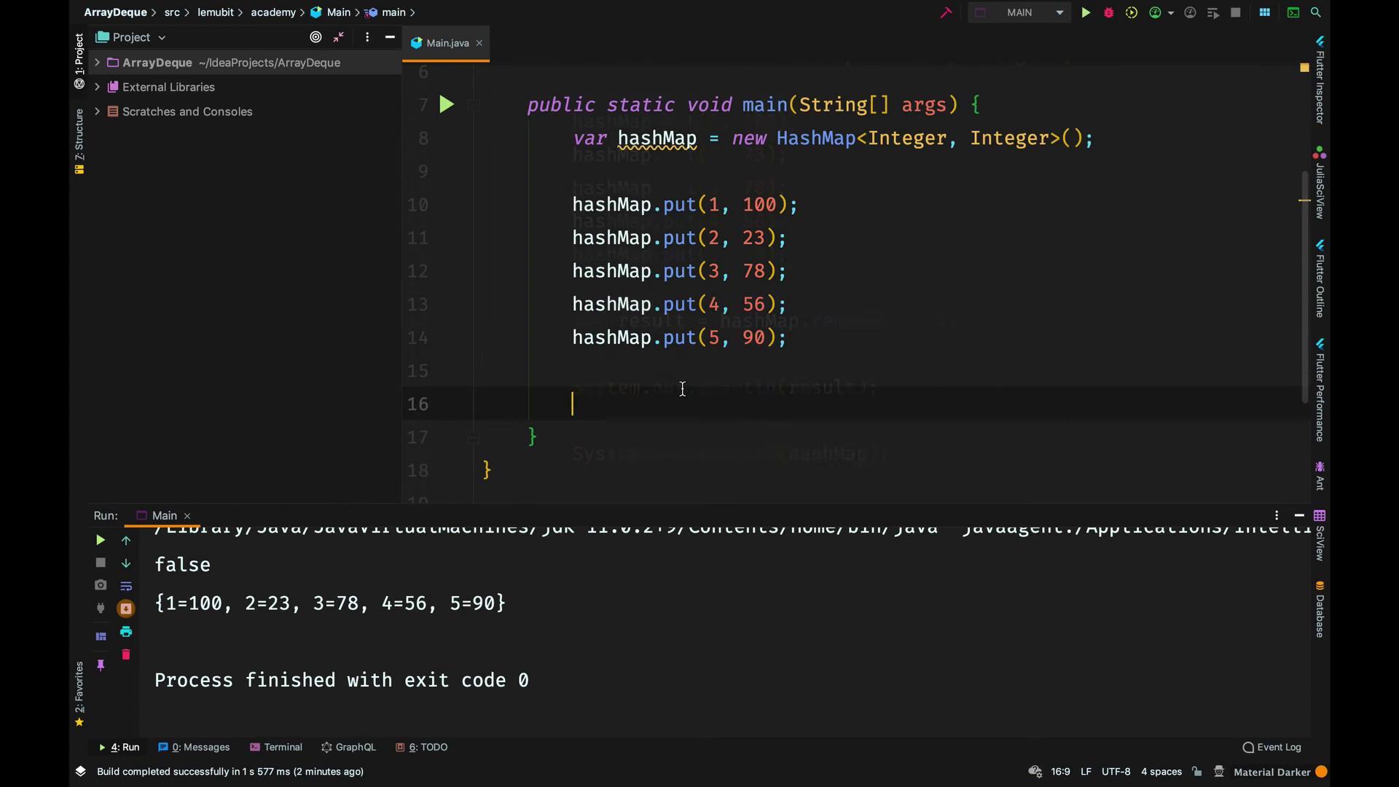
text(hashMap.repl)
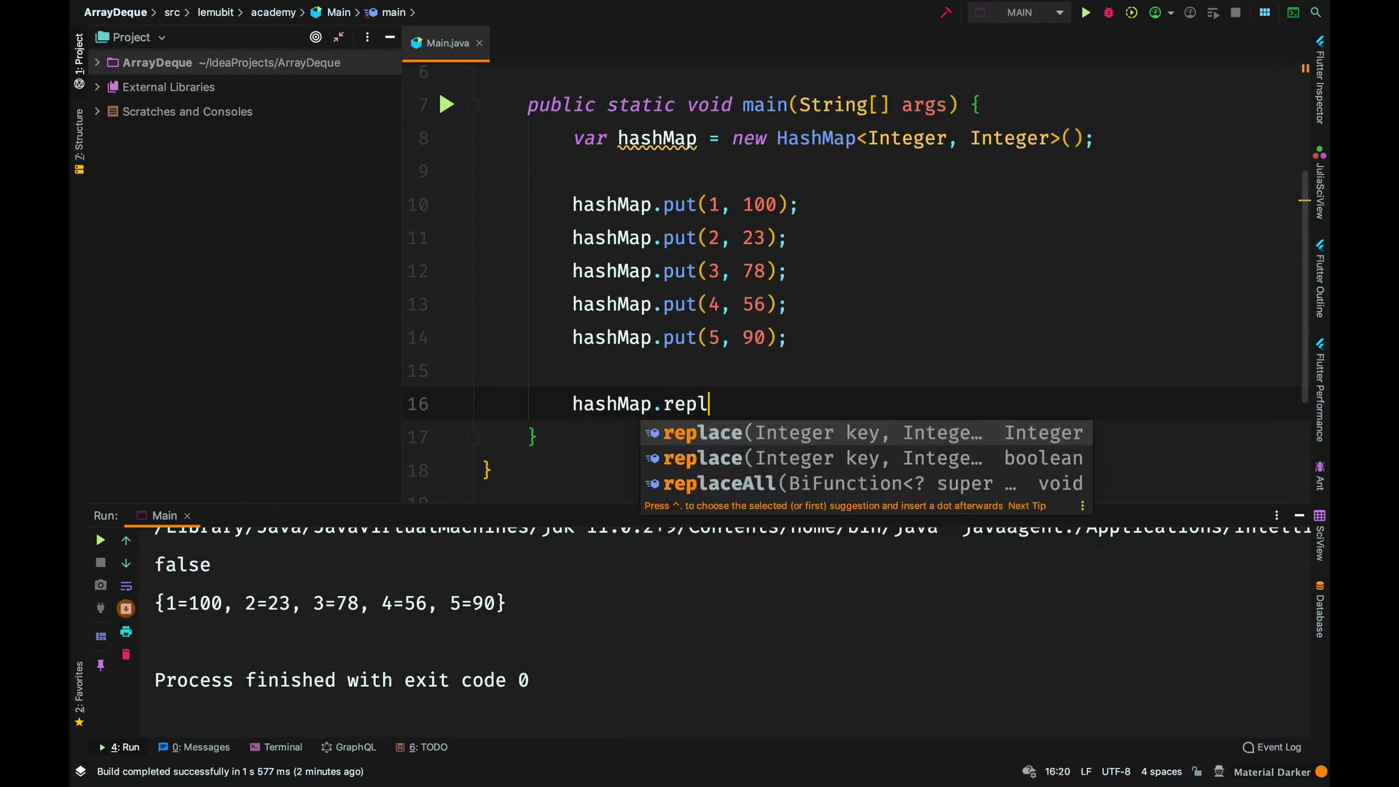
key(Return)
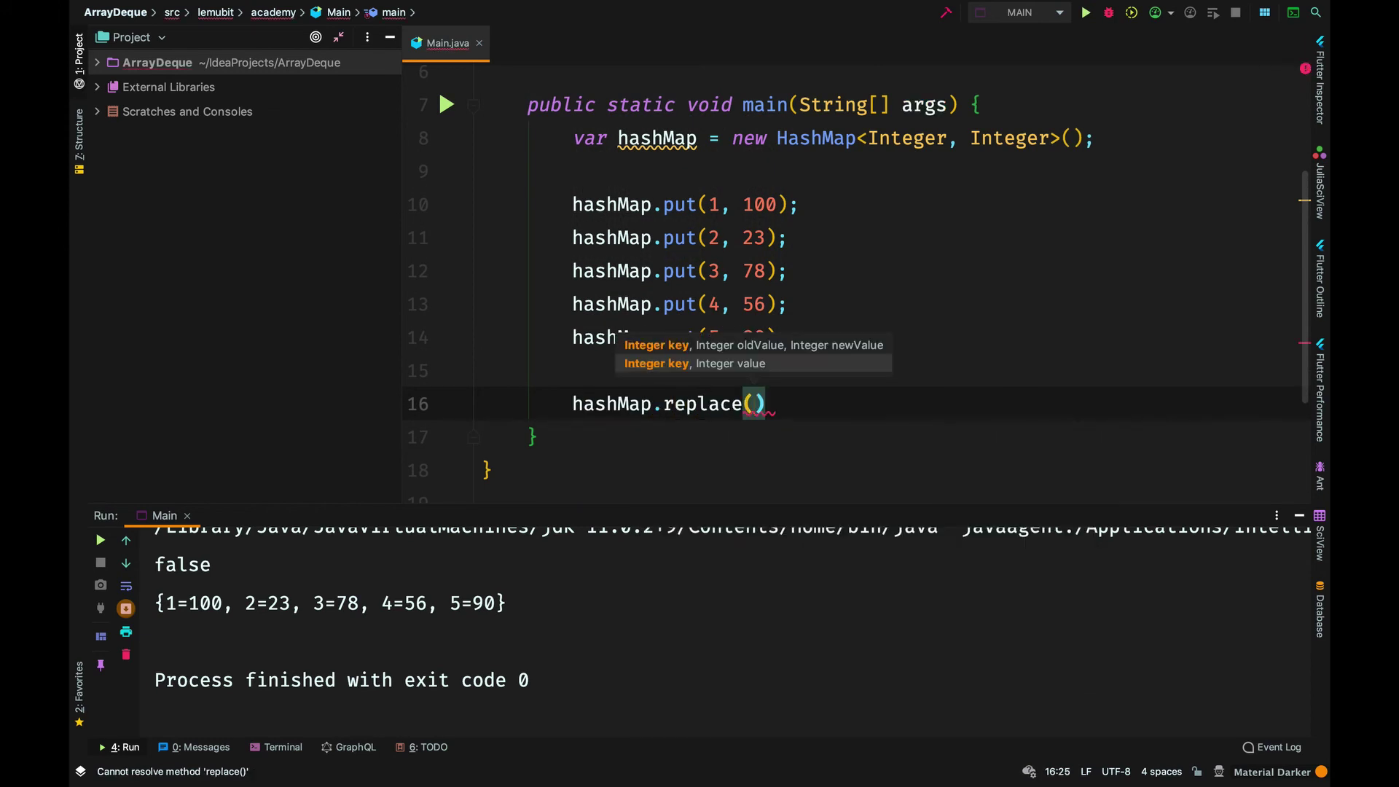
text(4, 40);)
key(Return)
key(Return)
text(sout)
key(Return)
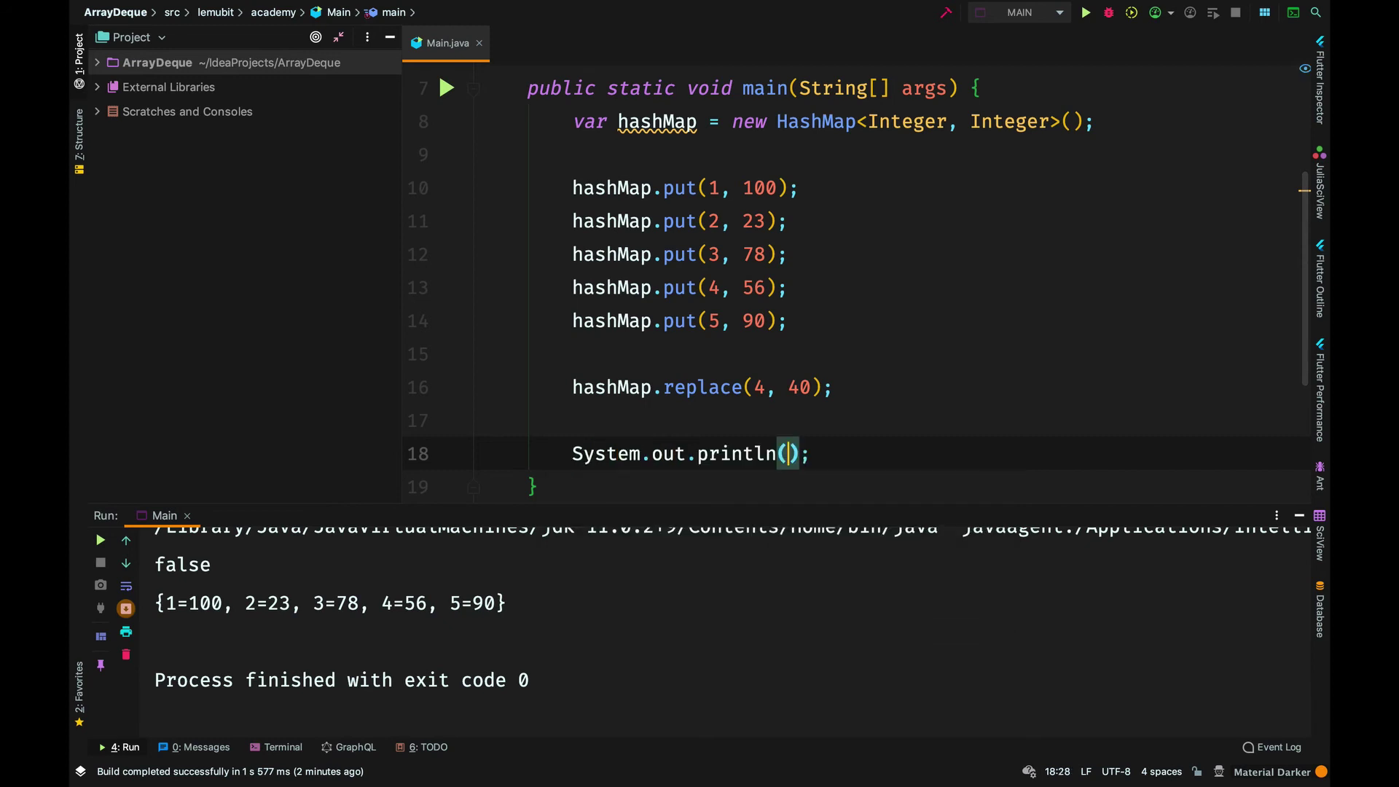
text(h)
key(Return)
- Add a blank line after the print and run, showing 4=40 in the map
key(End)
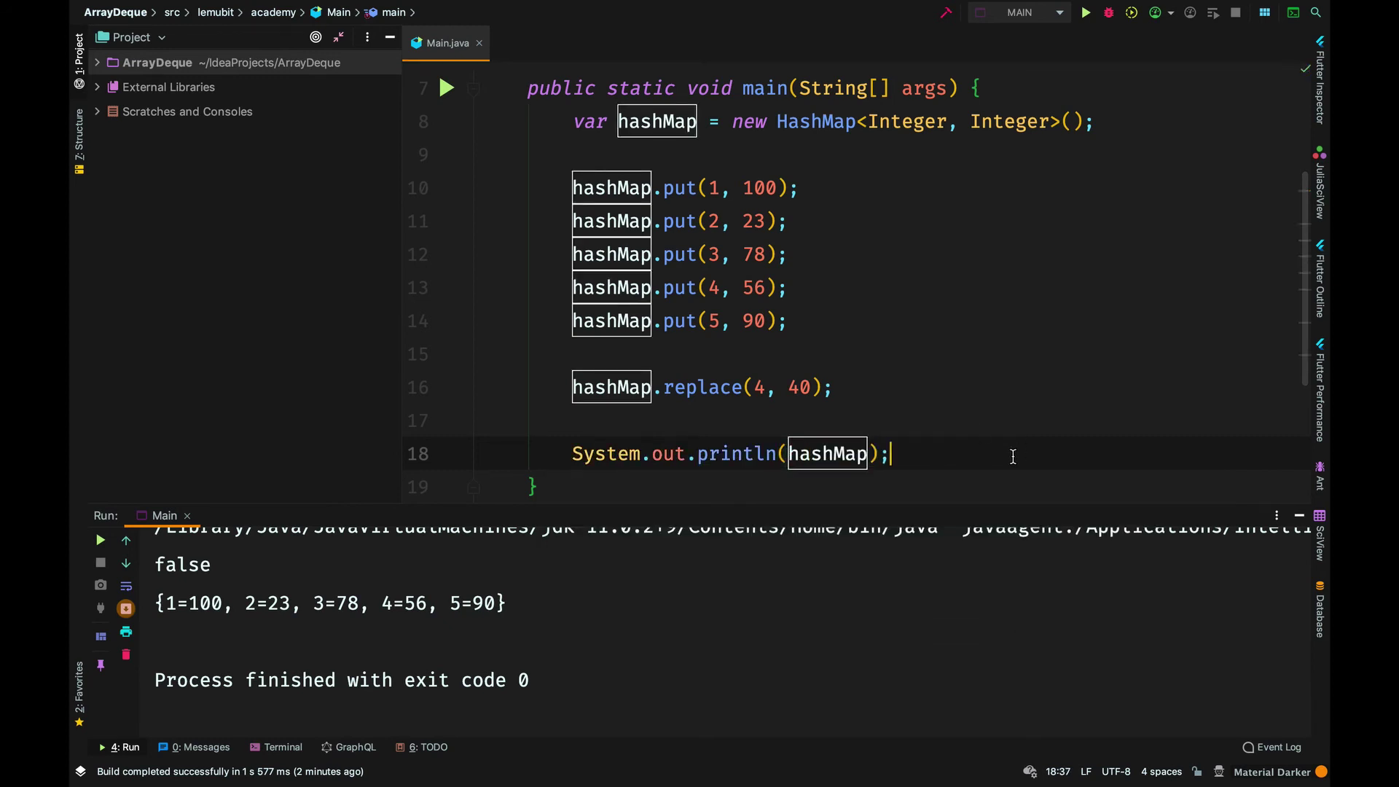
key(Return)
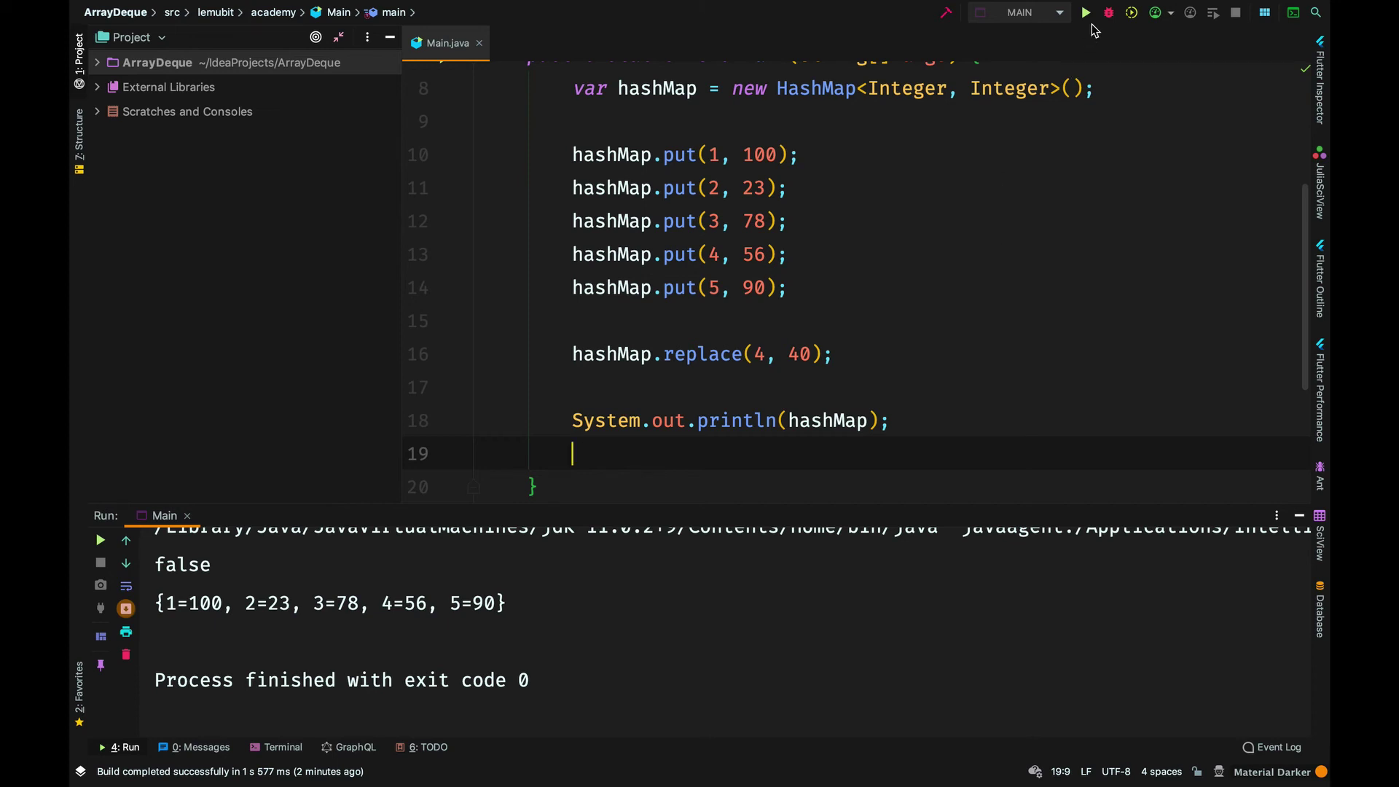
click(1086, 13)
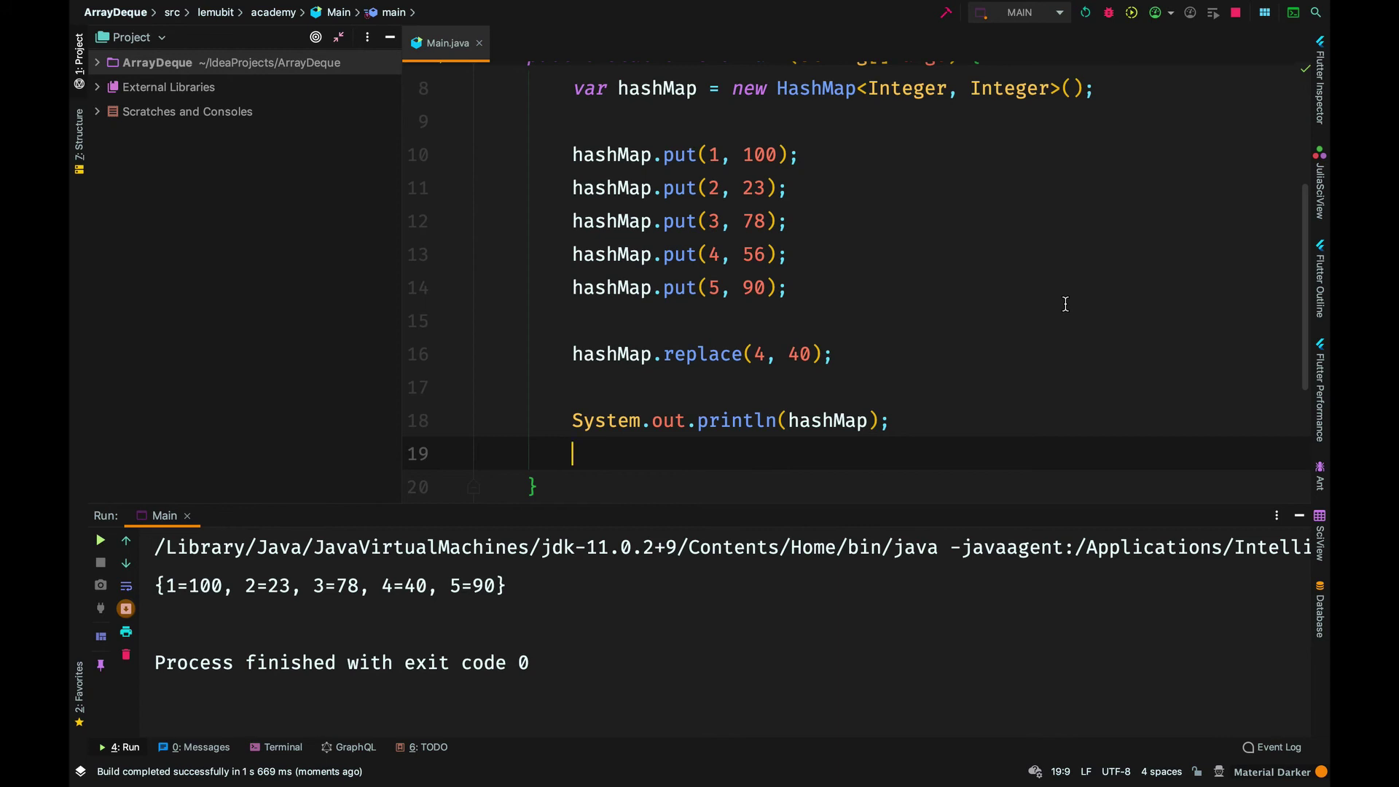
- Make the call replace(4, 56, 40) and rerun, again printing 4=40
click(773, 353)
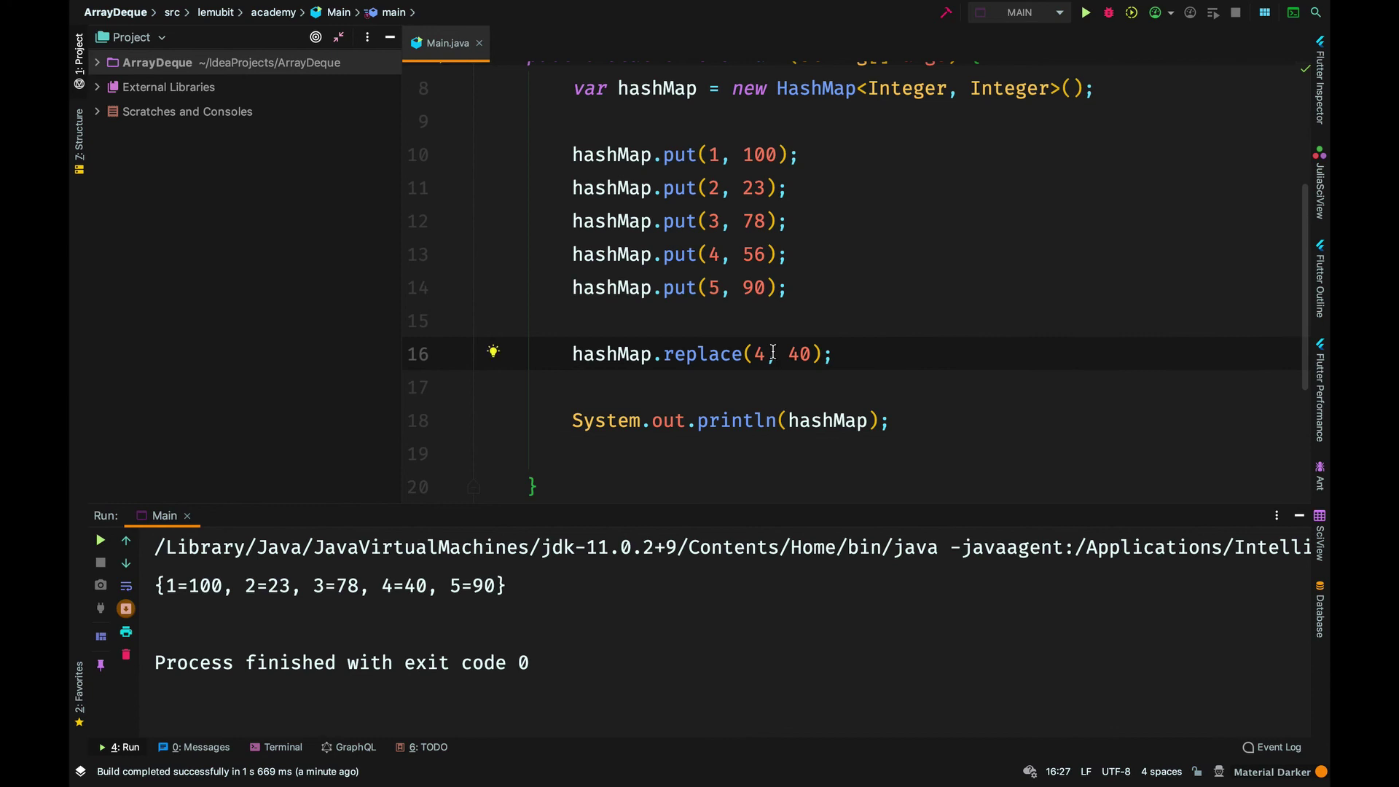
text(56,)
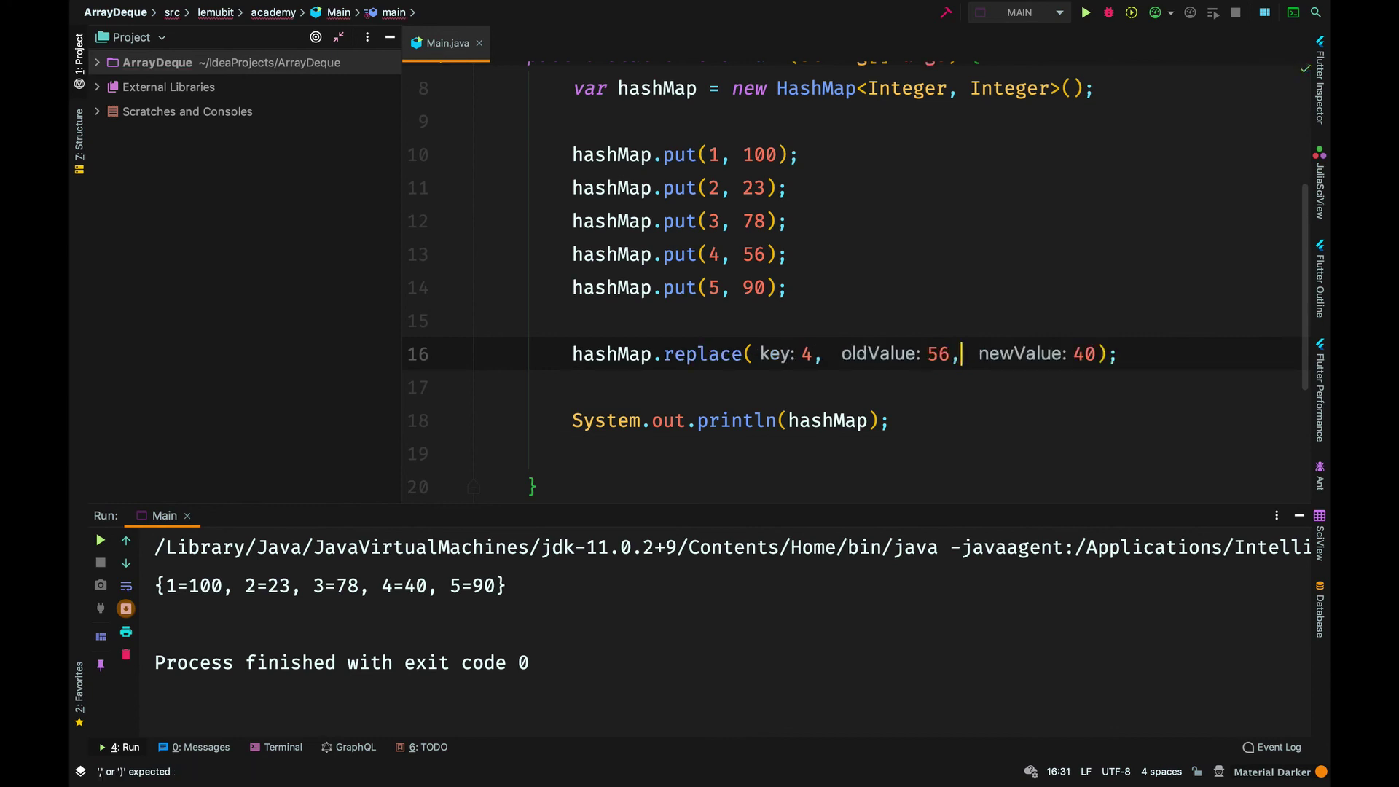
click(746, 390)
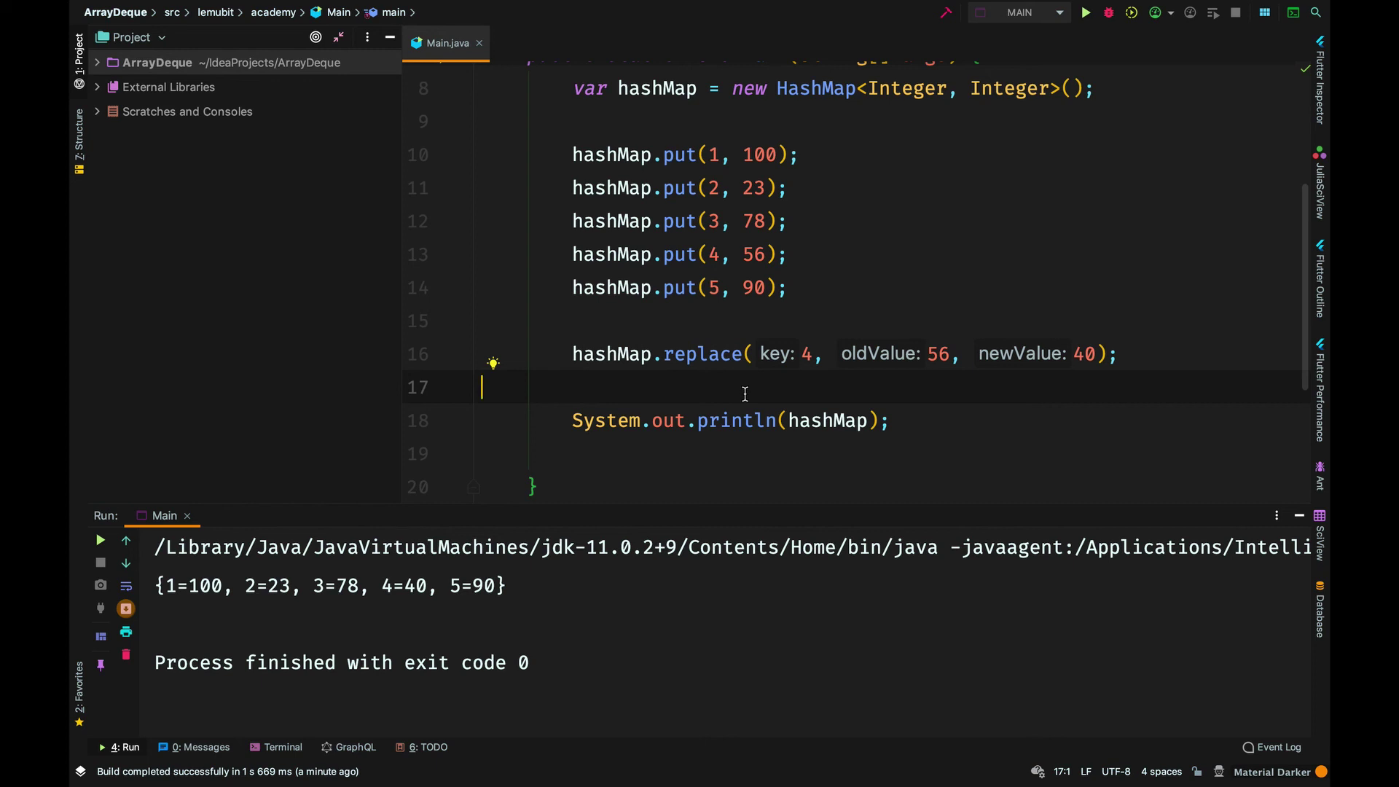
click(1086, 12)
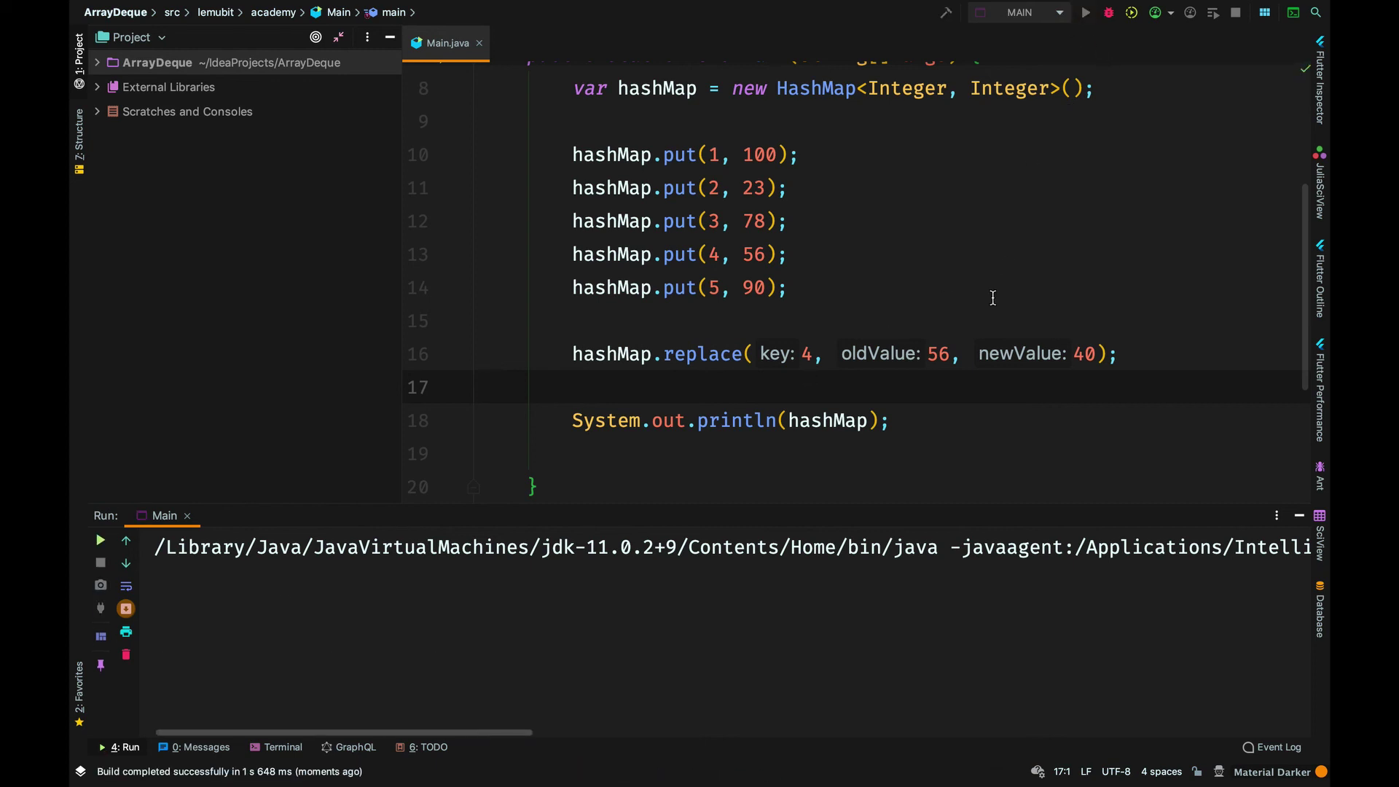
click(952, 352)
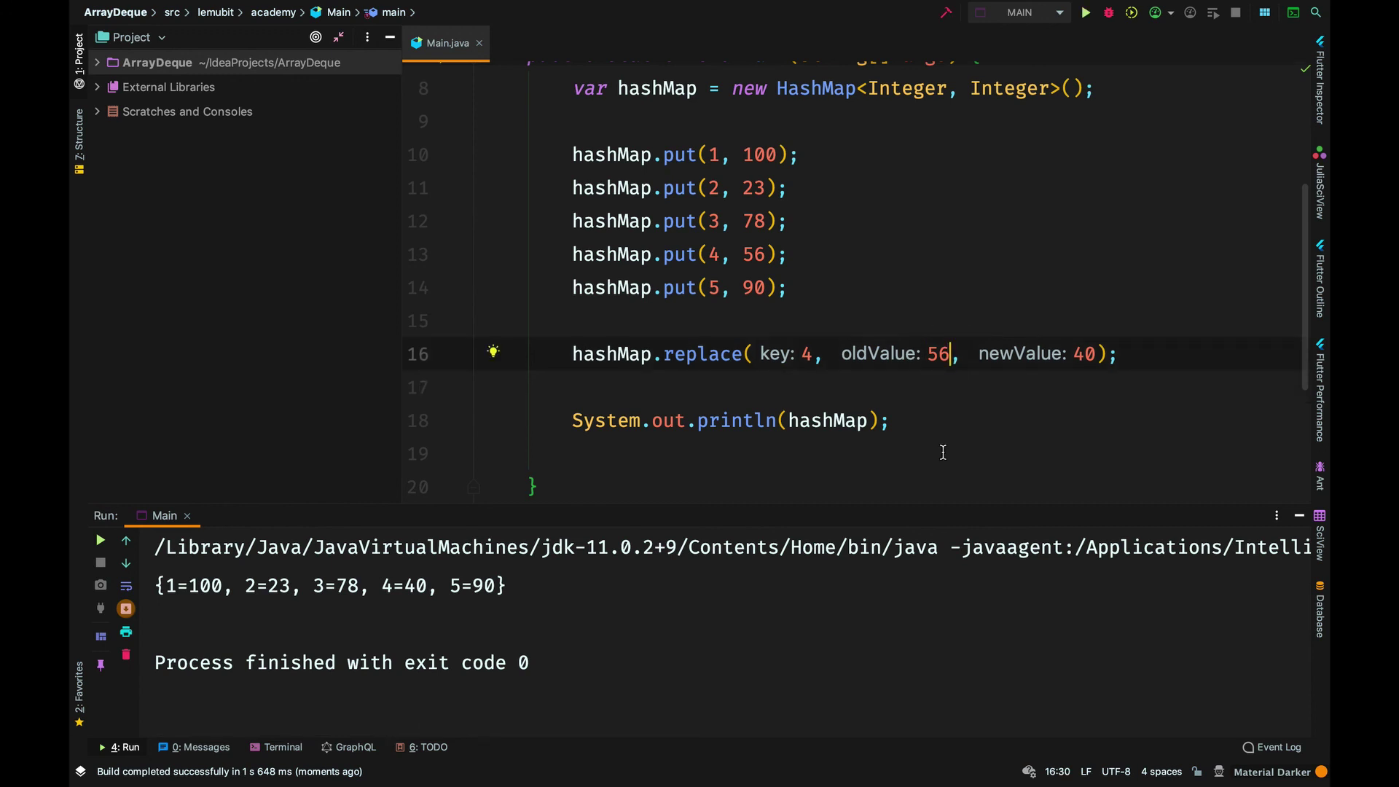
- Change the replace call's old value from 56 to 11 and start a rerun
key(BackSpace)
key(BackSpace)
text(11)
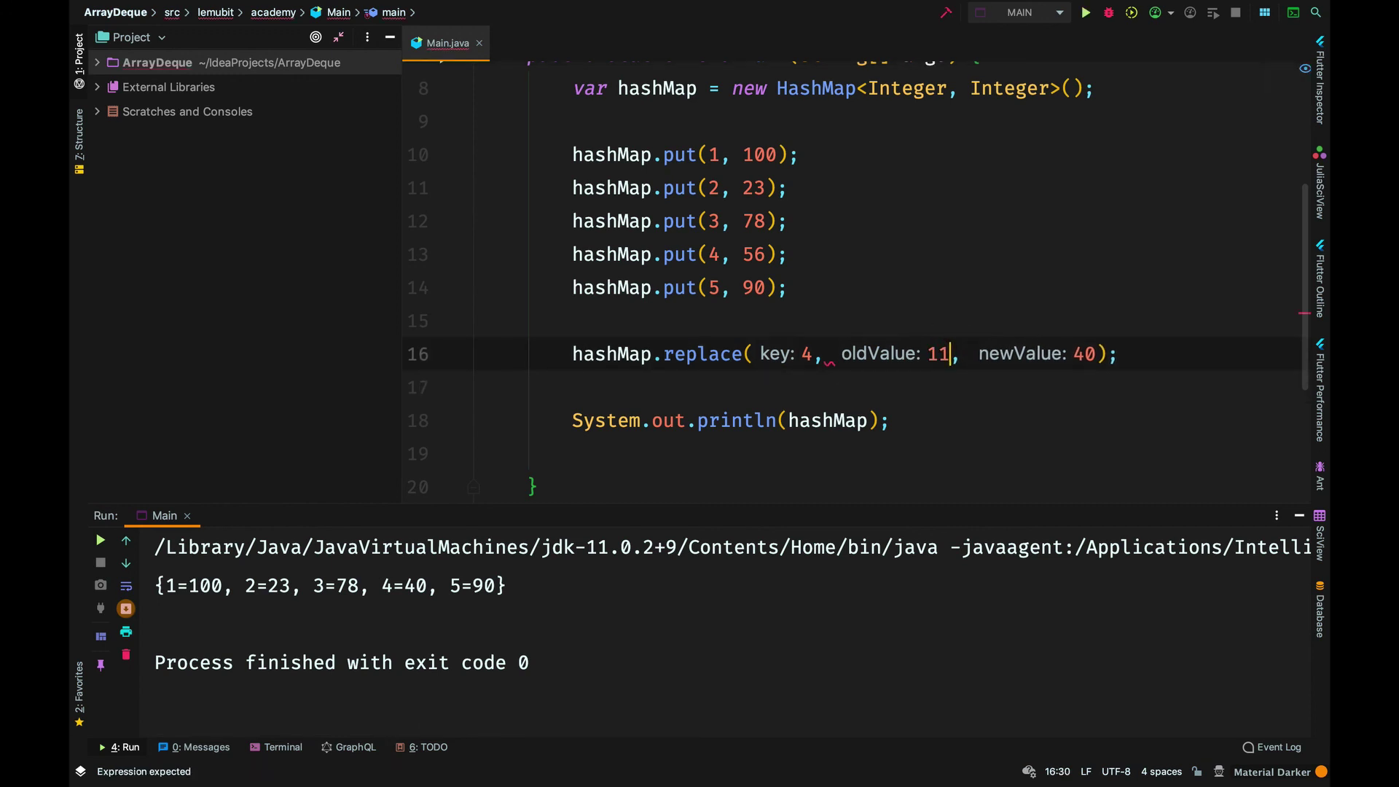
click(917, 383)
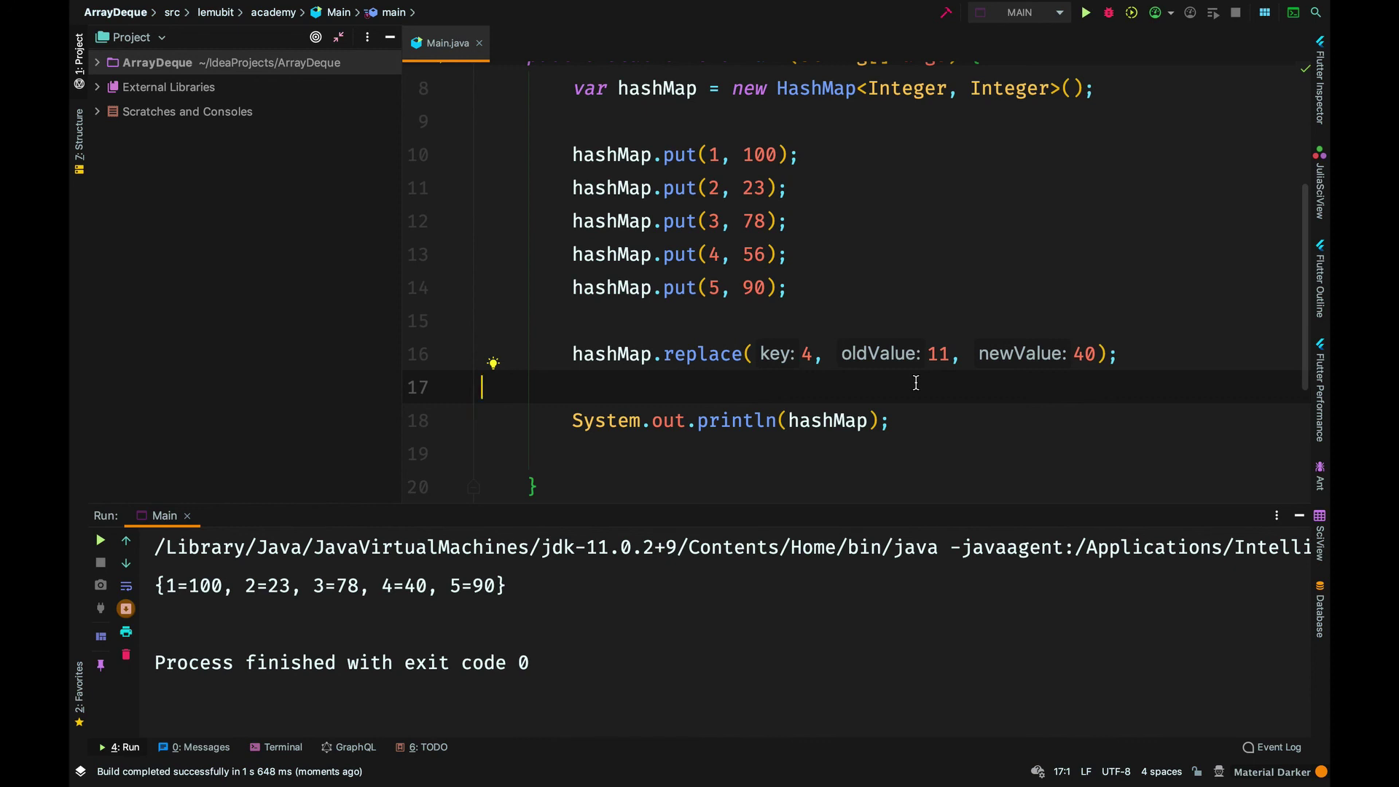
click(1086, 13)
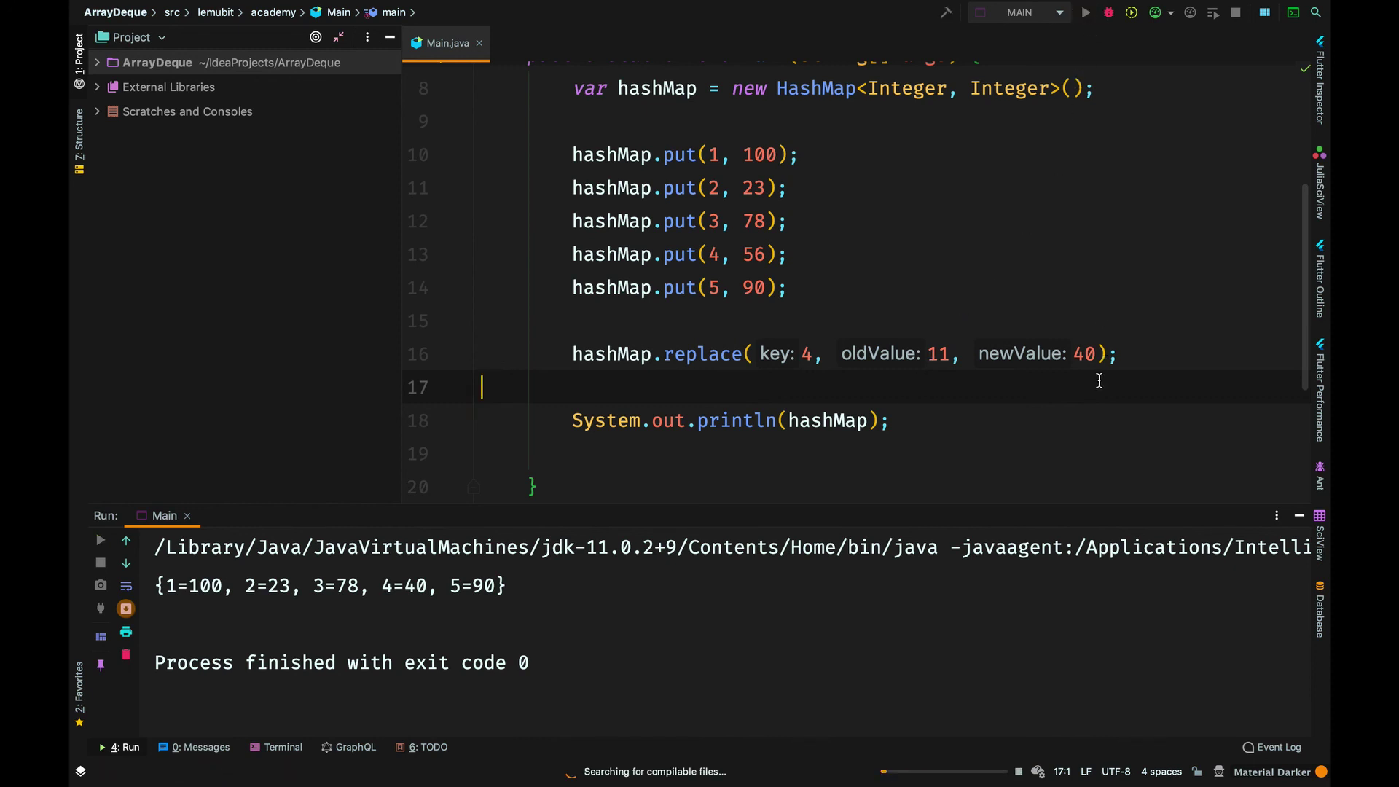